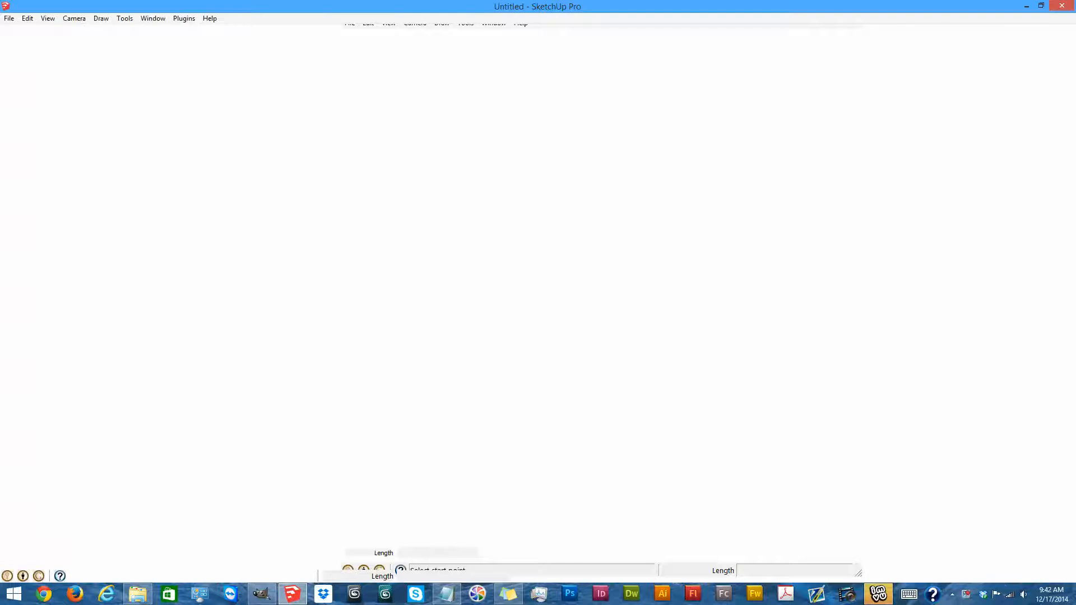
- Start a new IMVU File Editor project that brings a female avatar model into the scene
{"action": "scroll", "coordinate": [563, 216], "scroll_direction": "down", "scroll_amount": 1}
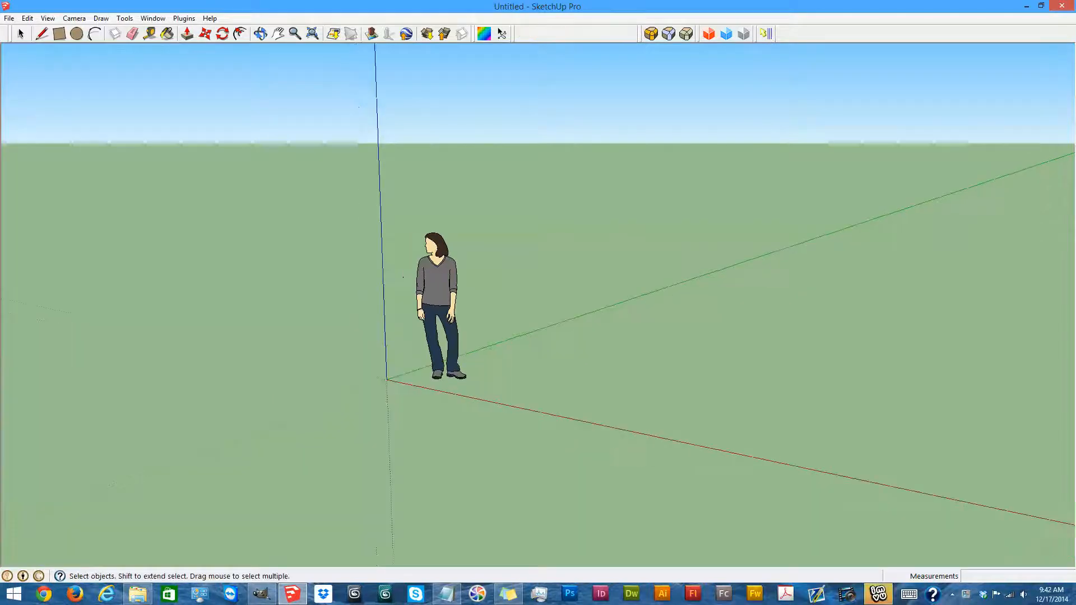
{"action": "middle_click_drag", "start_coordinate": [563, 215], "coordinate": [496, 350]}
{"action": "scroll", "coordinate": [577, 416], "scroll_direction": "down", "scroll_amount": 5}
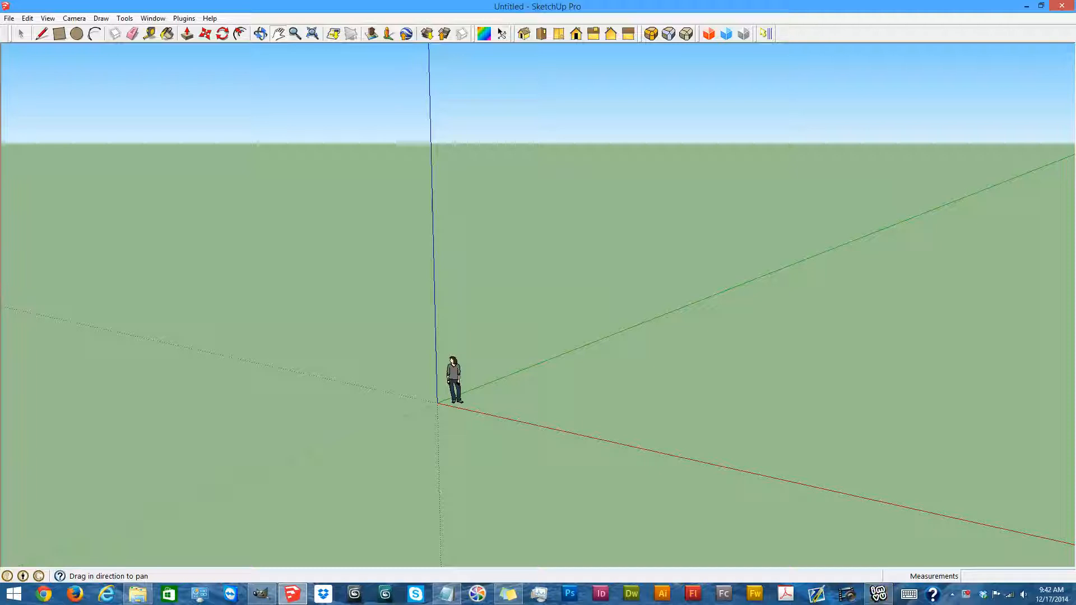
{"action": "left_click", "coordinate": [184, 18]}
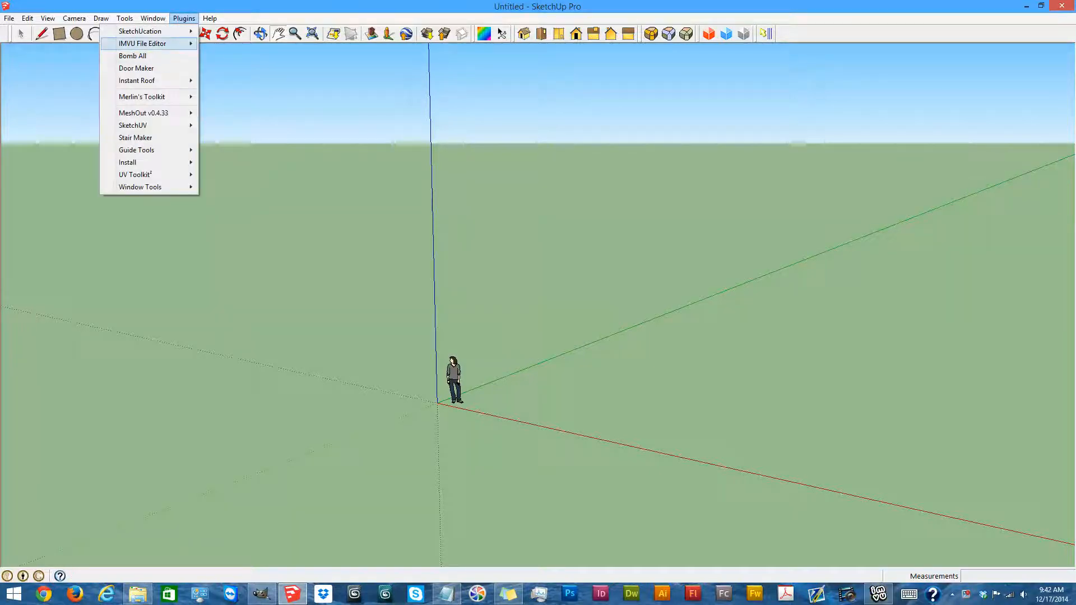
{"action": "mouse_move", "coordinate": [142, 43]}
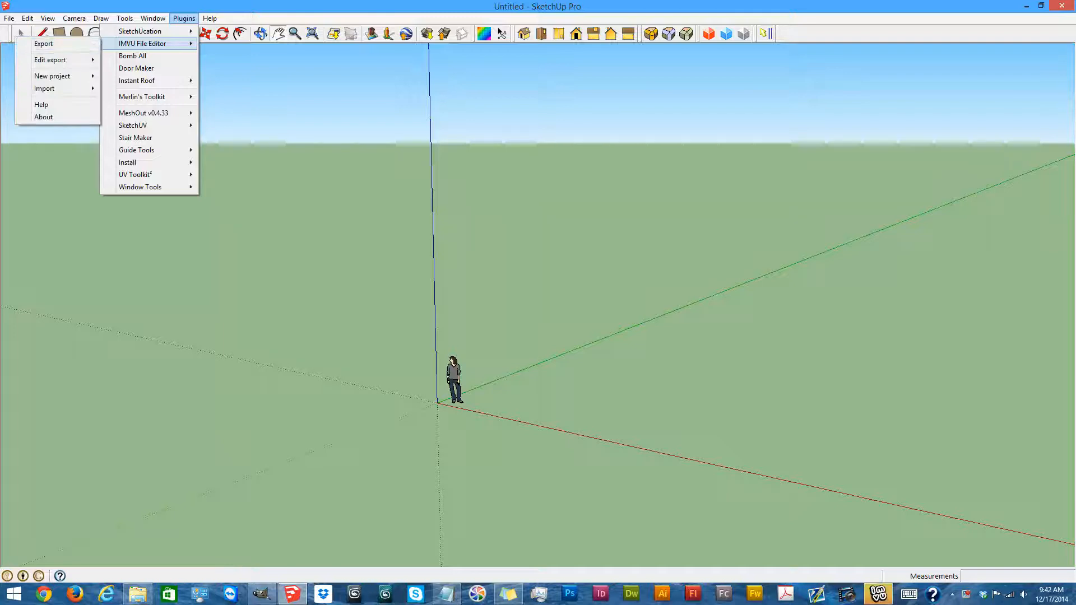
{"action": "mouse_move", "coordinate": [52, 75]}
{"action": "left_click", "coordinate": [145, 88]}
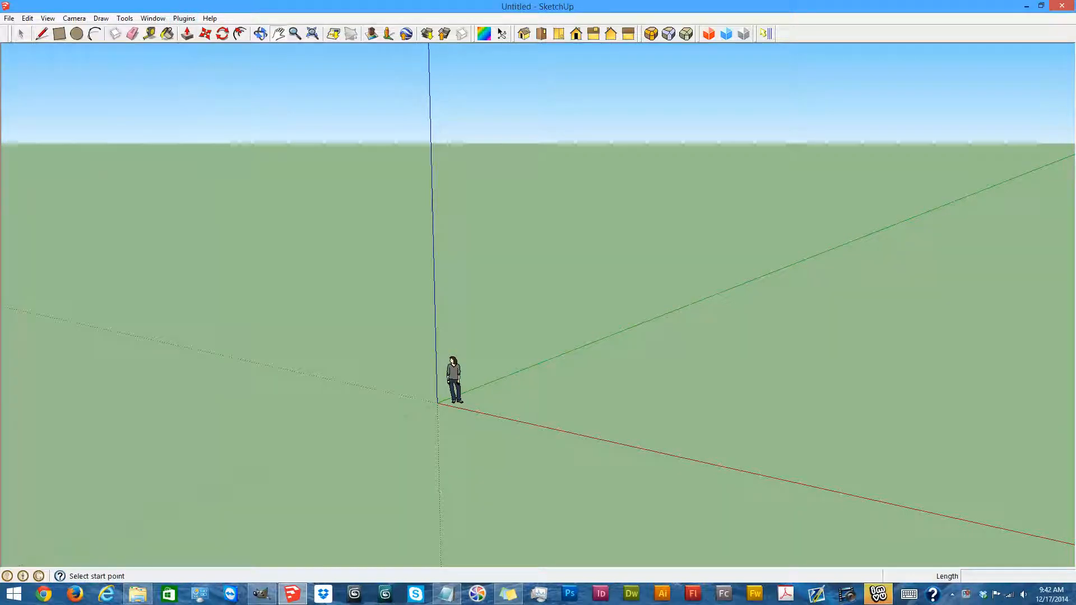
{"action": "scroll", "coordinate": [616, 216], "scroll_direction": "down", "scroll_amount": 10}
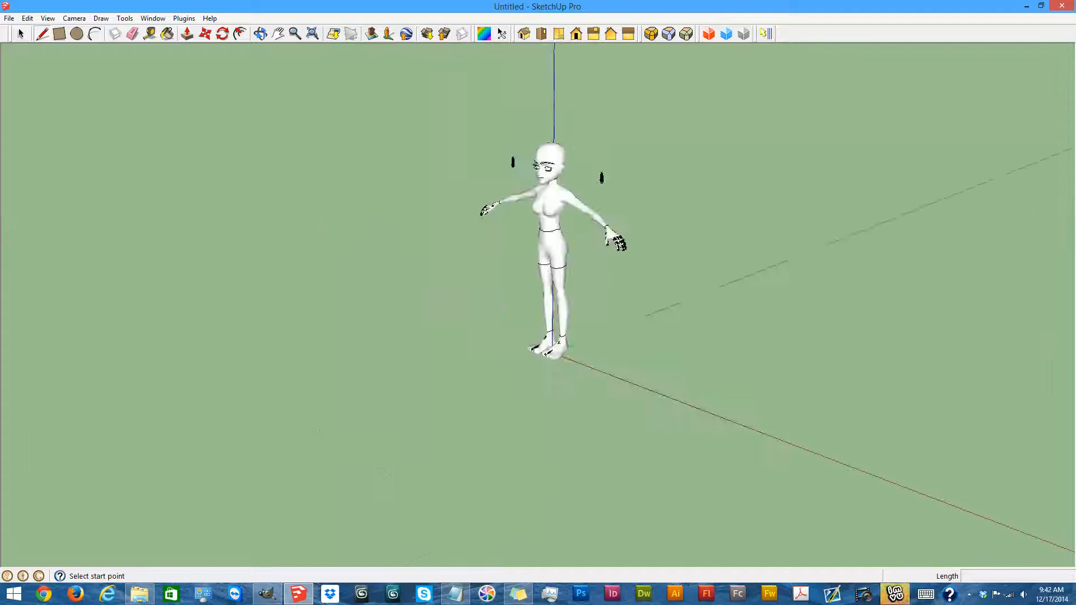
{"action": "scroll", "coordinate": [785, 129], "scroll_direction": "up", "scroll_amount": 3}
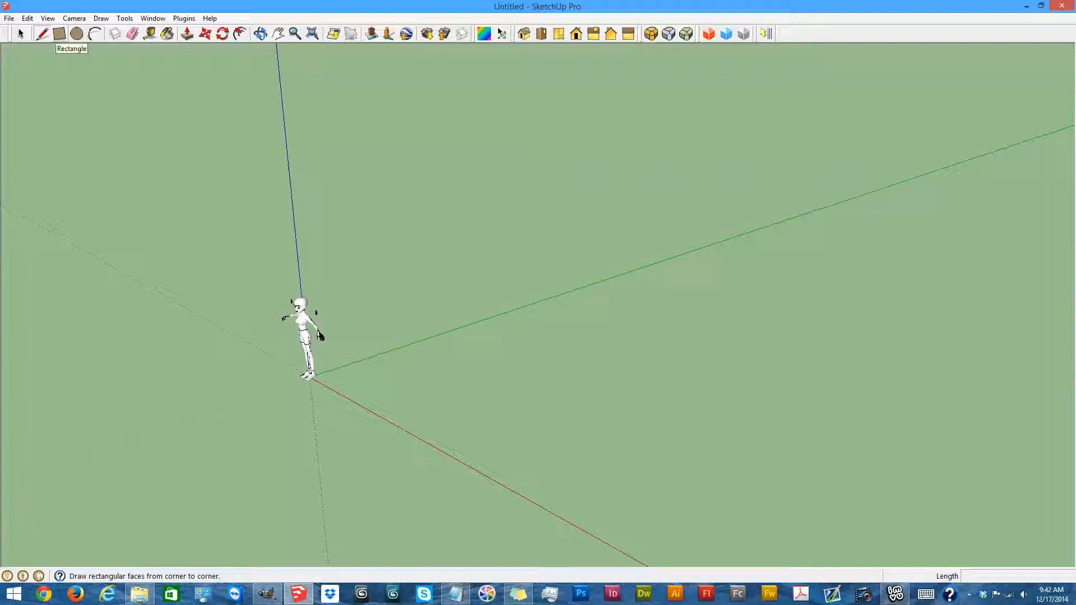
- Draw a rectangle about 7' 1" by 9' 2 1/2" on the ground along the green axis beside the avatar
{"action": "left_click", "coordinate": [60, 34]}
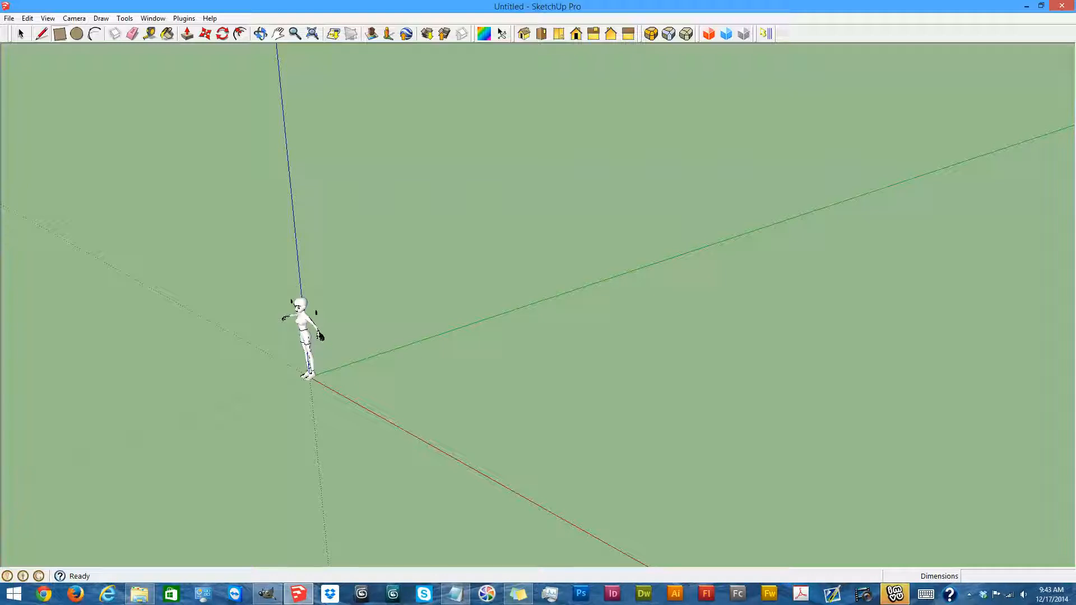
{"action": "left_click", "coordinate": [337, 370]}
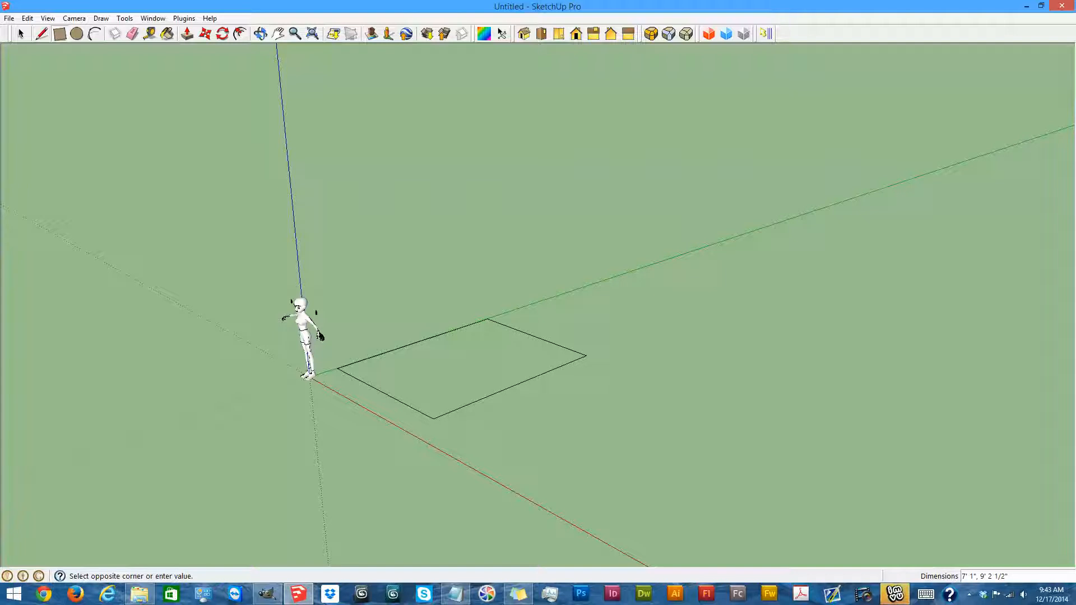
{"action": "left_click", "coordinate": [586, 355]}
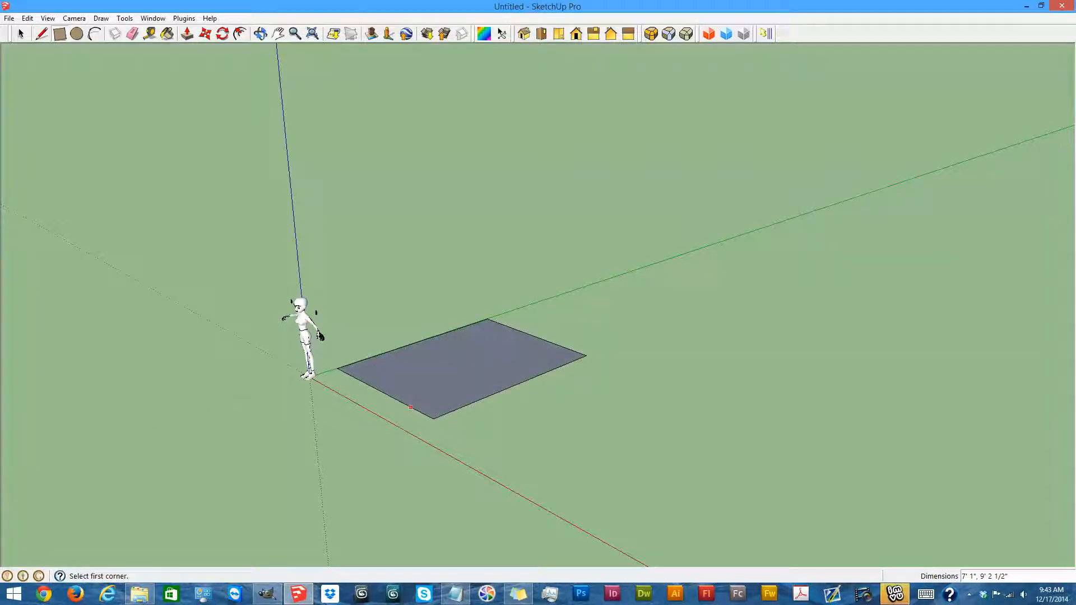
- Reverse the rectangle's face so its front side points up
{"action": "left_click", "coordinate": [261, 34]}
{"action": "left_click_drag", "start_coordinate": [348, 190], "coordinate": [431, 245]}
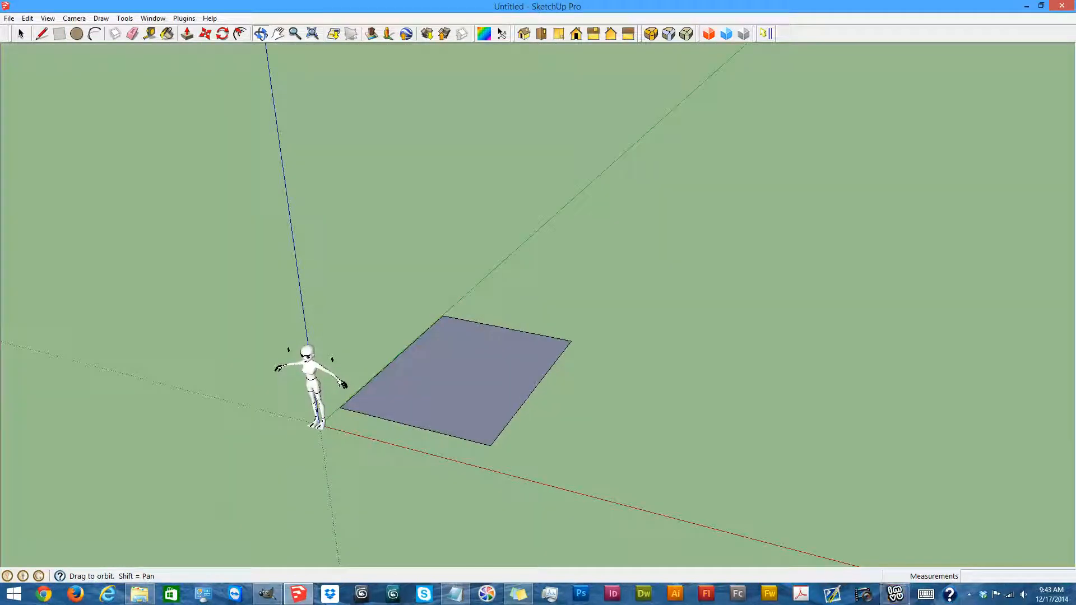
{"action": "left_click", "coordinate": [21, 33]}
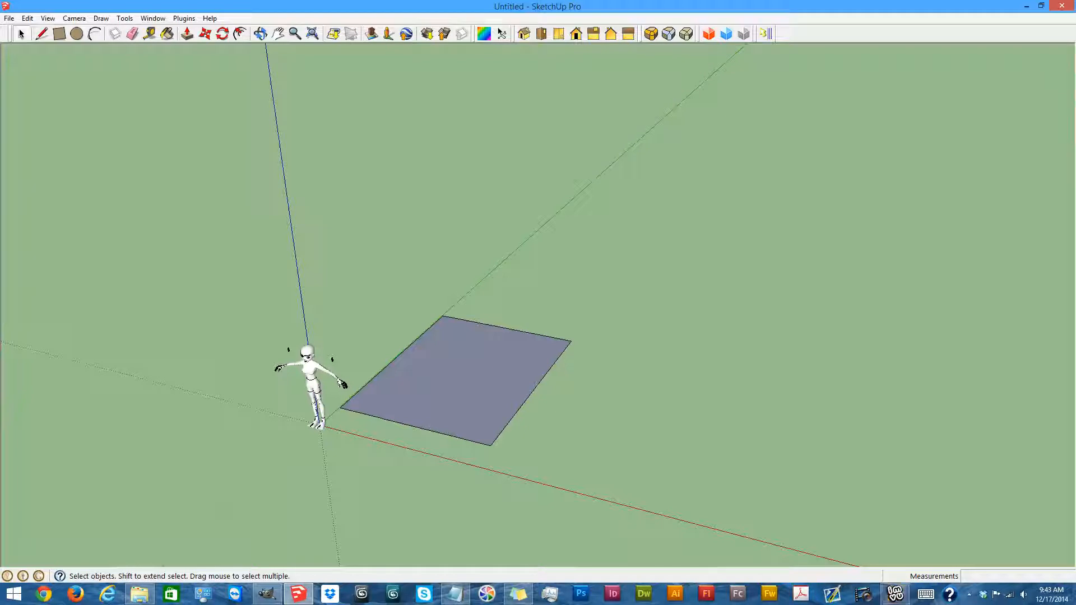
{"action": "right_click", "coordinate": [446, 381]}
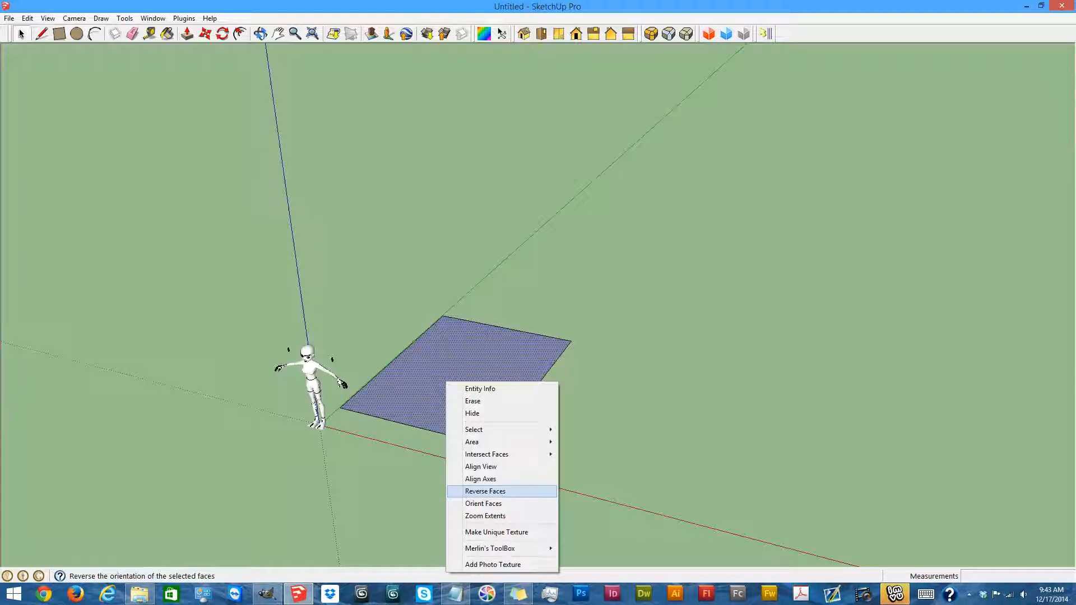
{"action": "left_click", "coordinate": [485, 492]}
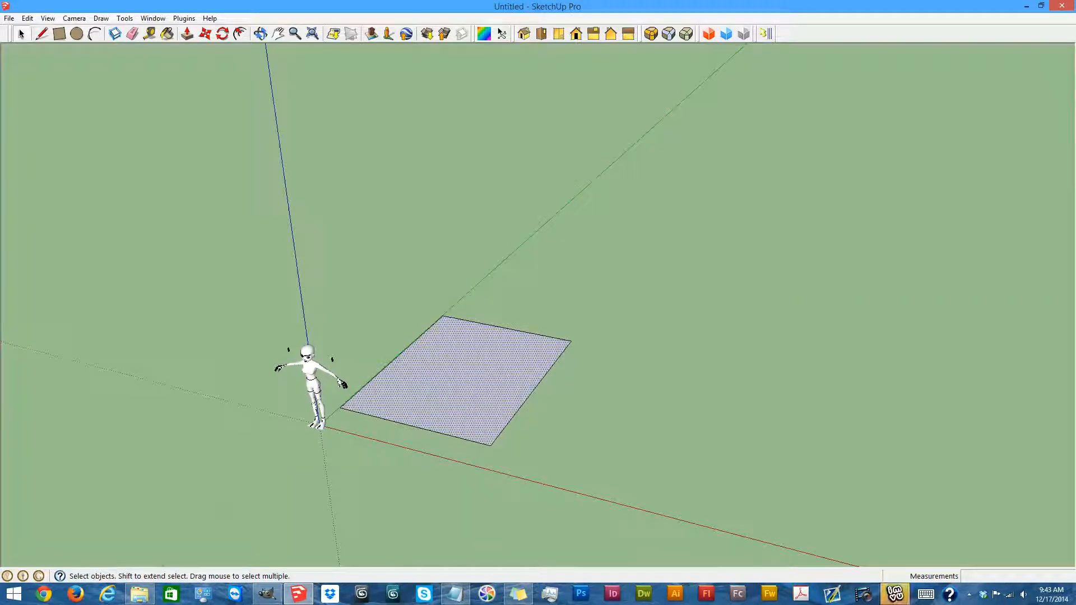
- Paint the rectangle with the pink 00 material from the Krystle's Numbers collection
{"action": "left_click", "coordinate": [167, 34]}
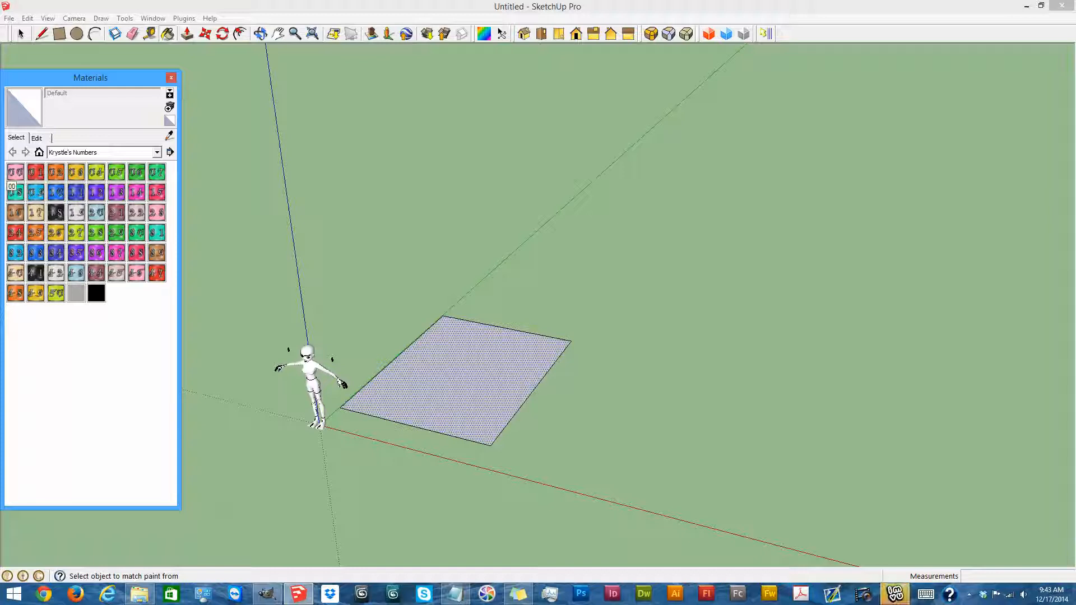
{"action": "left_click", "coordinate": [15, 172]}
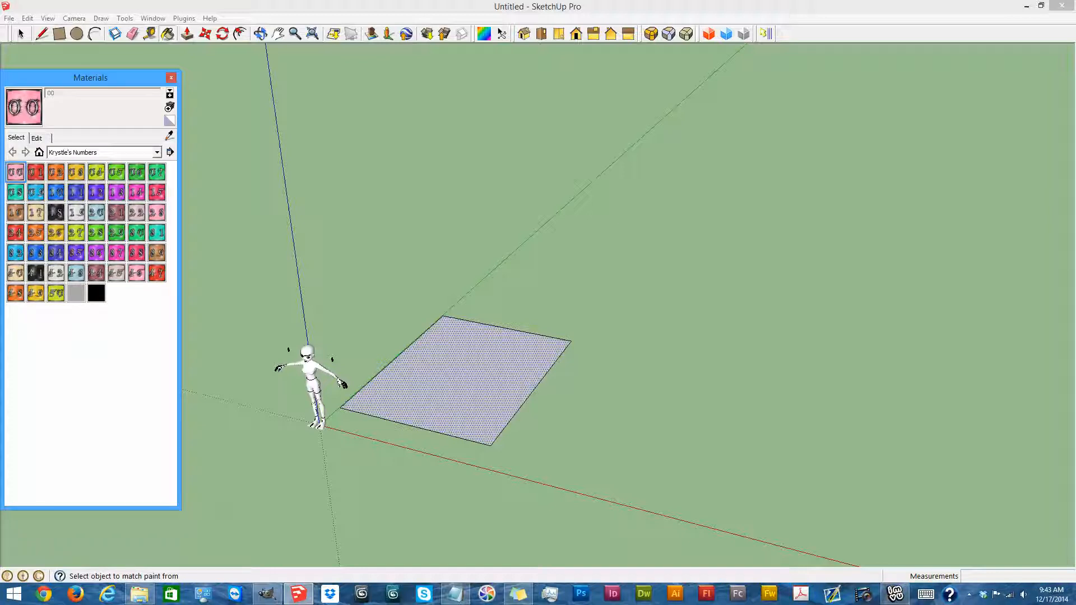
{"action": "left_click_drag", "start_coordinate": [92, 508], "coordinate": [92, 343]}
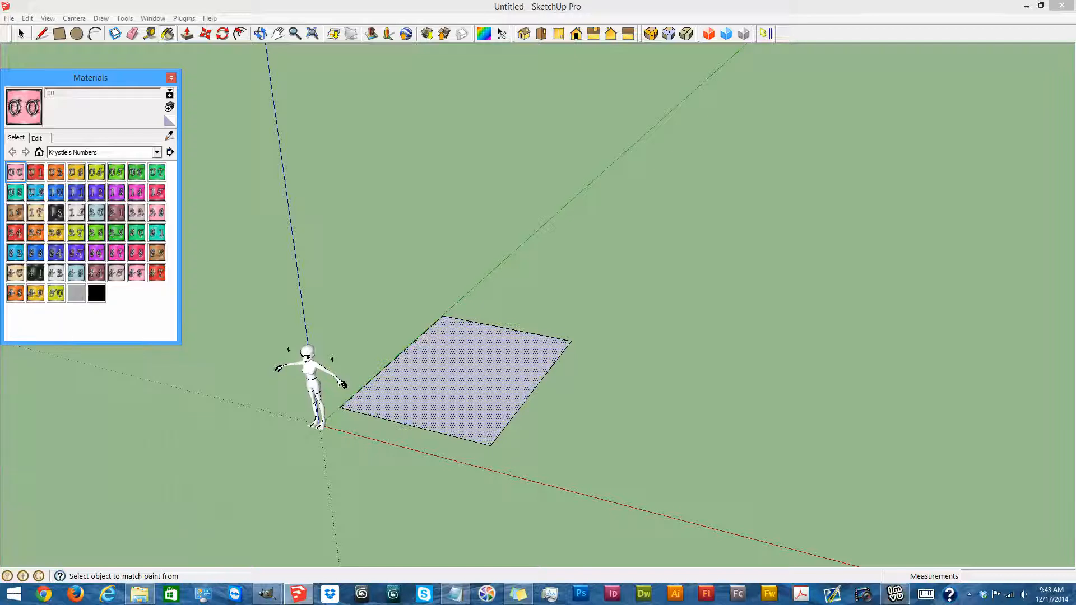
{"action": "left_click", "coordinate": [458, 382]}
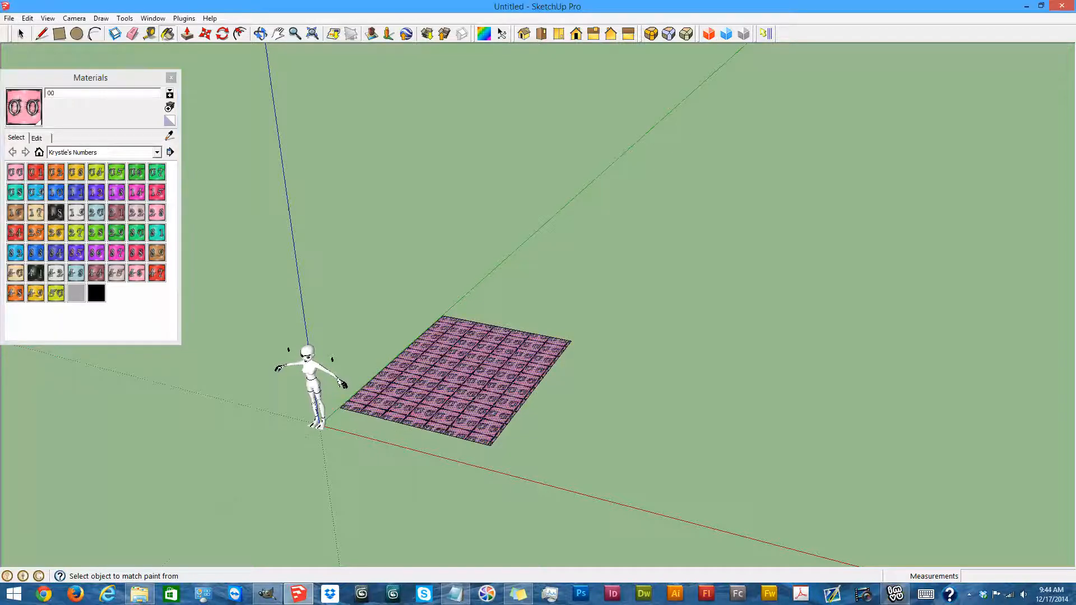
- Fit the 00 texture to the whole rectangle as a single tile and turn it so the numbers read upright
{"action": "left_click", "coordinate": [261, 33]}
{"action": "left_click_drag", "start_coordinate": [420, 314], "coordinate": [516, 393]}
{"action": "scroll", "coordinate": [695, 348], "scroll_direction": "up", "scroll_amount": 3}
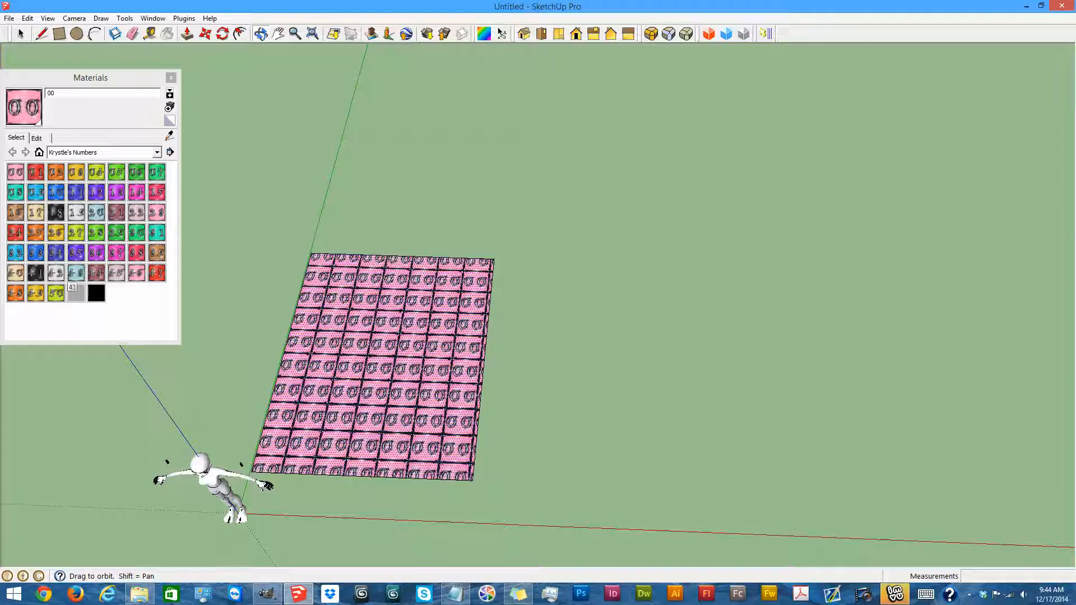
{"action": "key", "text": "space"}
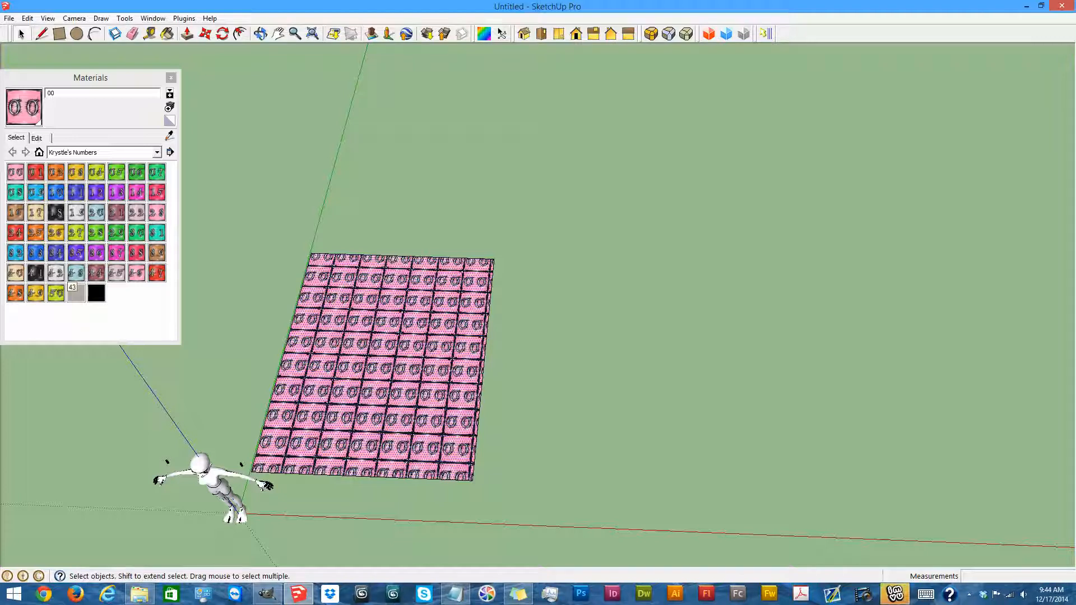
{"action": "key", "text": "ctrl+z"}
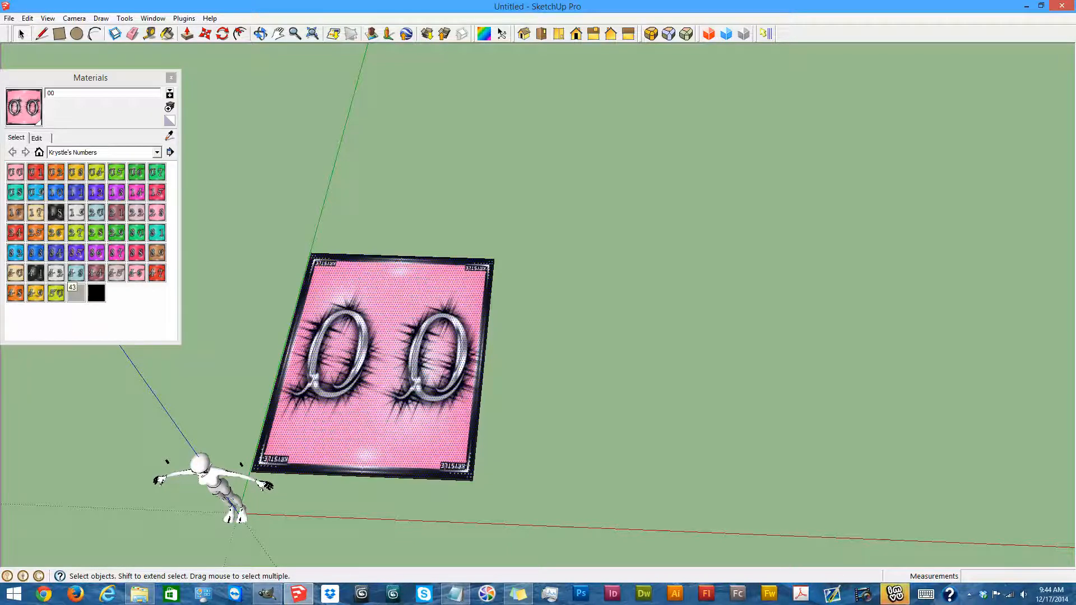
{"action": "key", "text": "ctrl+r"}
{"action": "key", "text": "ctrl+t"}
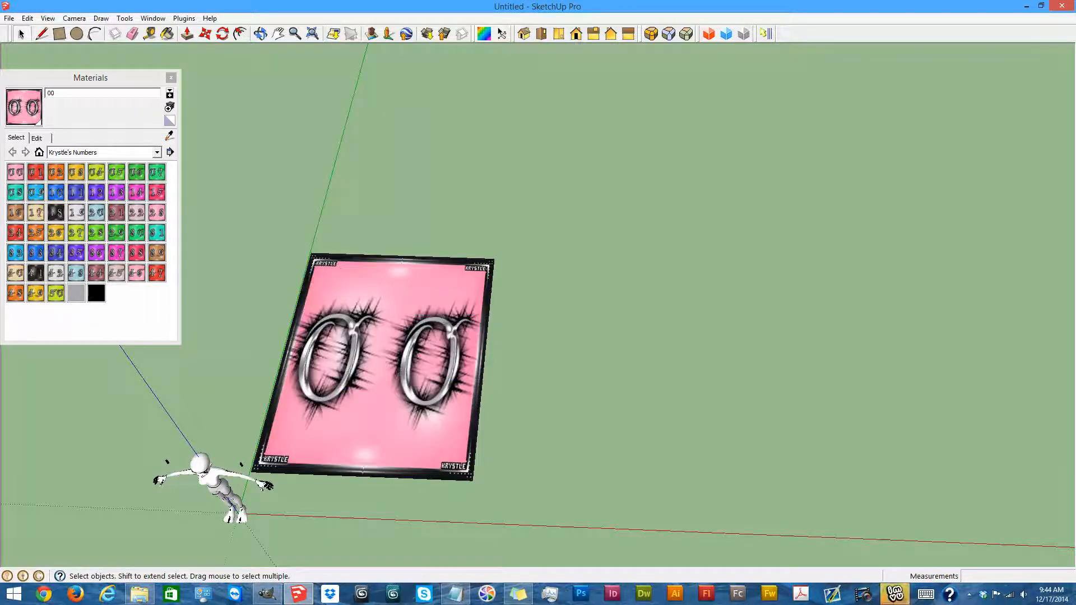
- Delete the avatar from the scene, leaving only the textured rectangle
{"action": "scroll", "coordinate": [656, 375], "scroll_direction": "down", "scroll_amount": 5}
{"action": "mouse_move", "coordinate": [656, 375]}
{"action": "middle_mouse_down"}
{"action": "mouse_move", "coordinate": [552, 328]}
{"action": "mouse_move", "coordinate": [492, 265]}
{"action": "middle_mouse_up"}
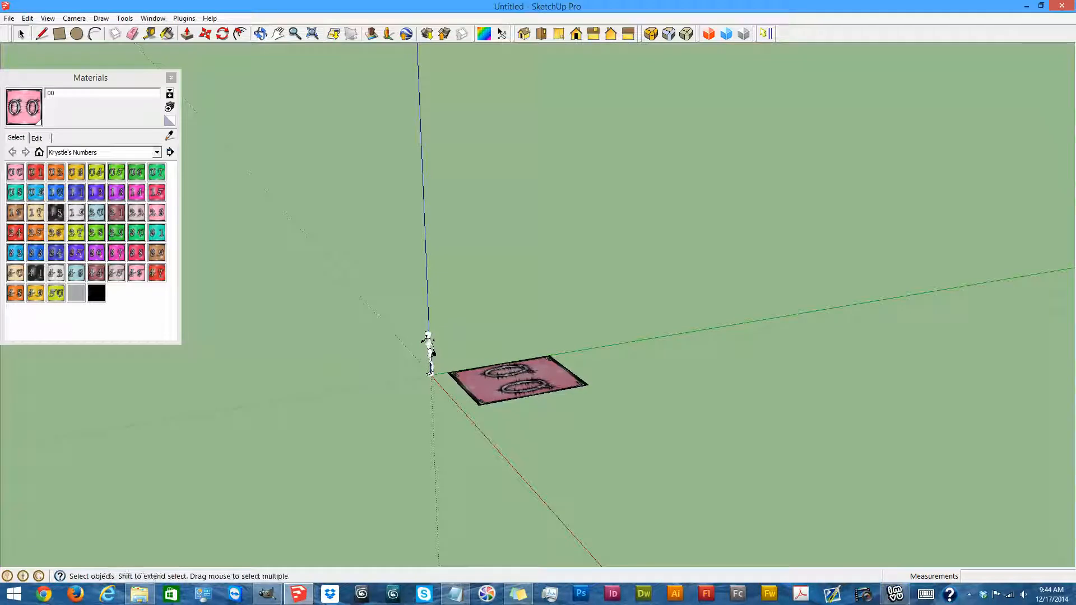
{"action": "left_click_drag", "start_coordinate": [330, 256], "coordinate": [440, 419]}
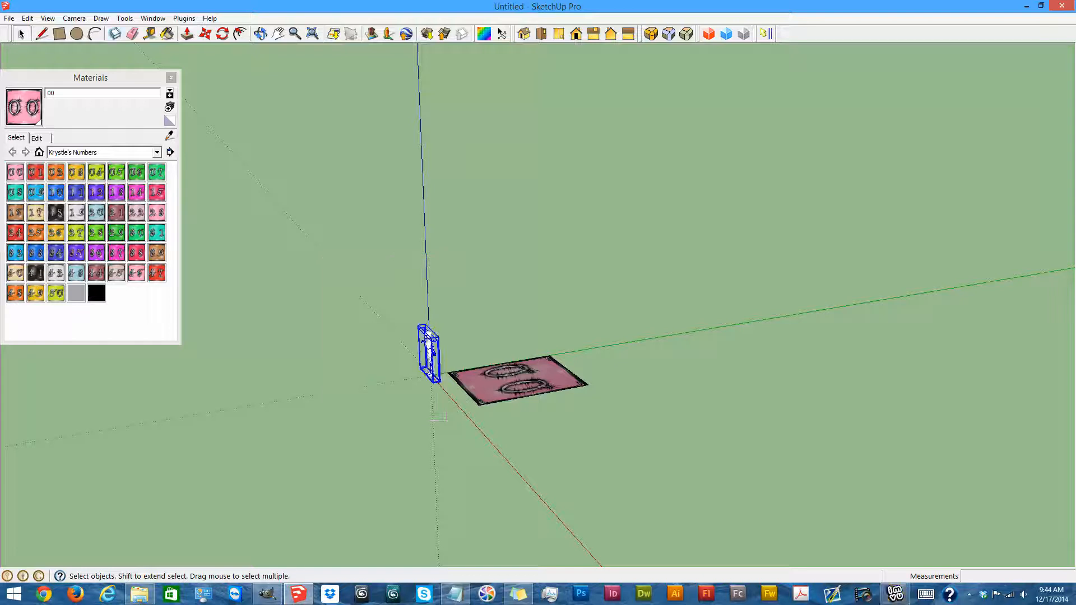
{"action": "key", "text": "Delete"}
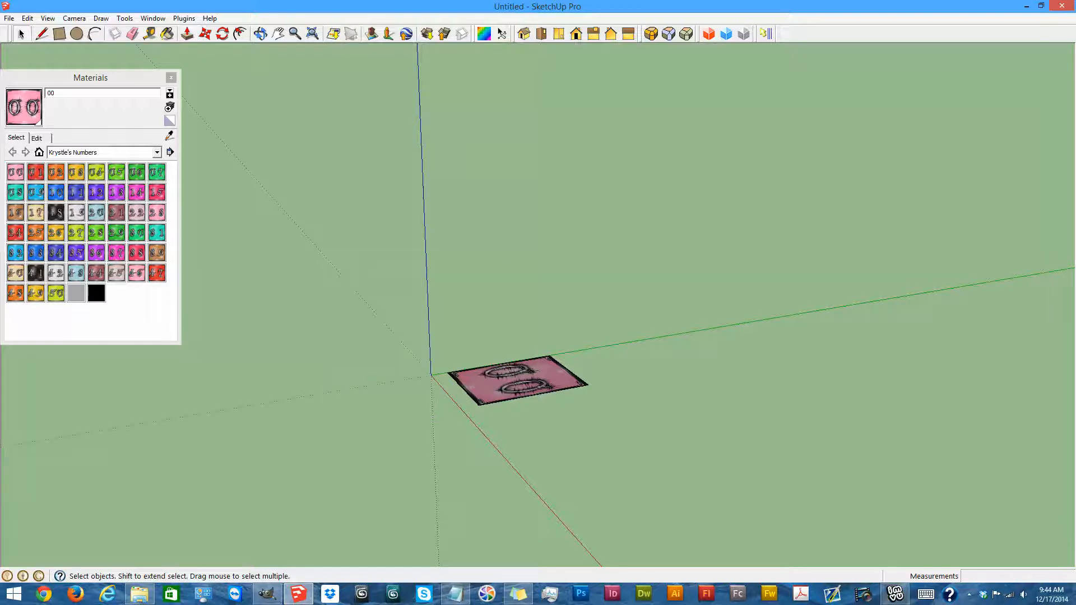
- Close the material palette and move the whole textured rectangle to the center with Merlin's ToolBox
{"action": "left_click_drag", "start_coordinate": [341, 250], "coordinate": [664, 499]}
{"action": "left_click", "coordinate": [260, 34]}
{"action": "left_click_drag", "start_coordinate": [336, 235], "coordinate": [541, 376]}
{"action": "left_click", "coordinate": [170, 78]}
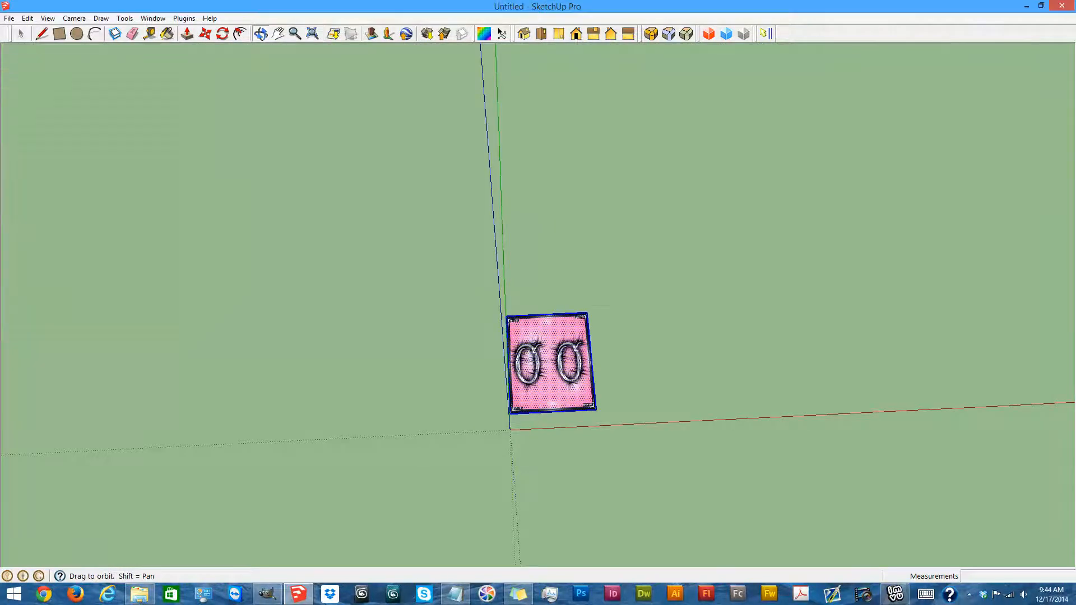
{"action": "left_click_drag", "start_coordinate": [426, 392], "coordinate": [336, 437]}
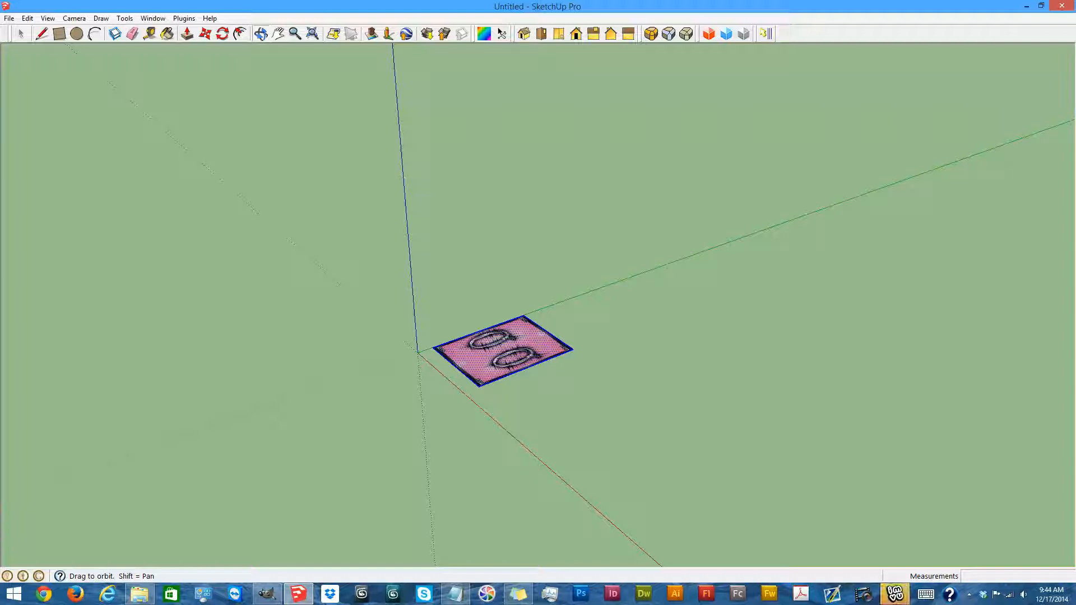
{"action": "key", "text": "space"}
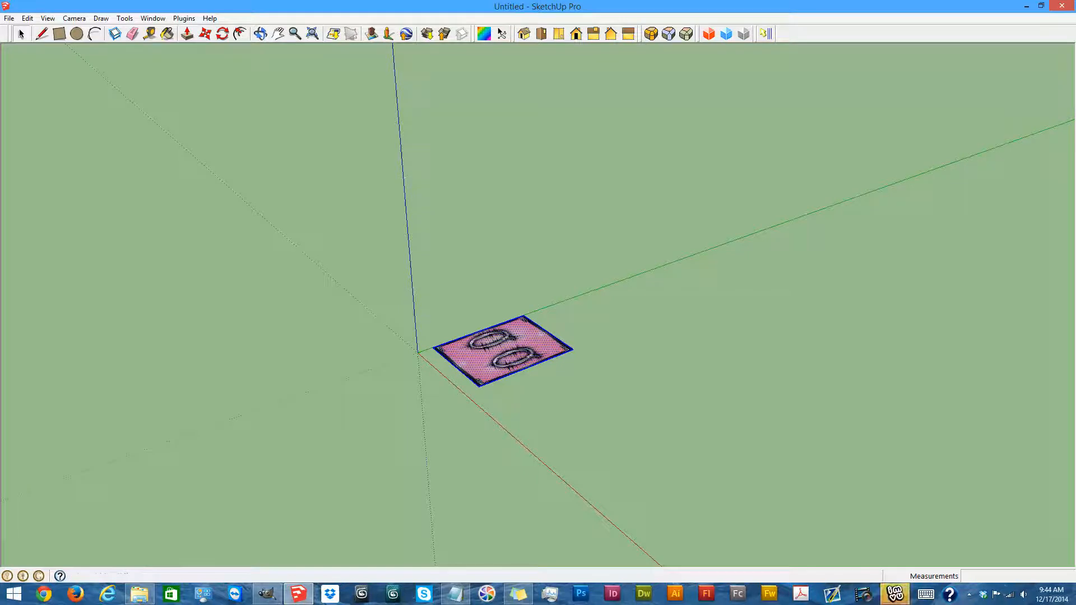
{"action": "right_click", "coordinate": [526, 356]}
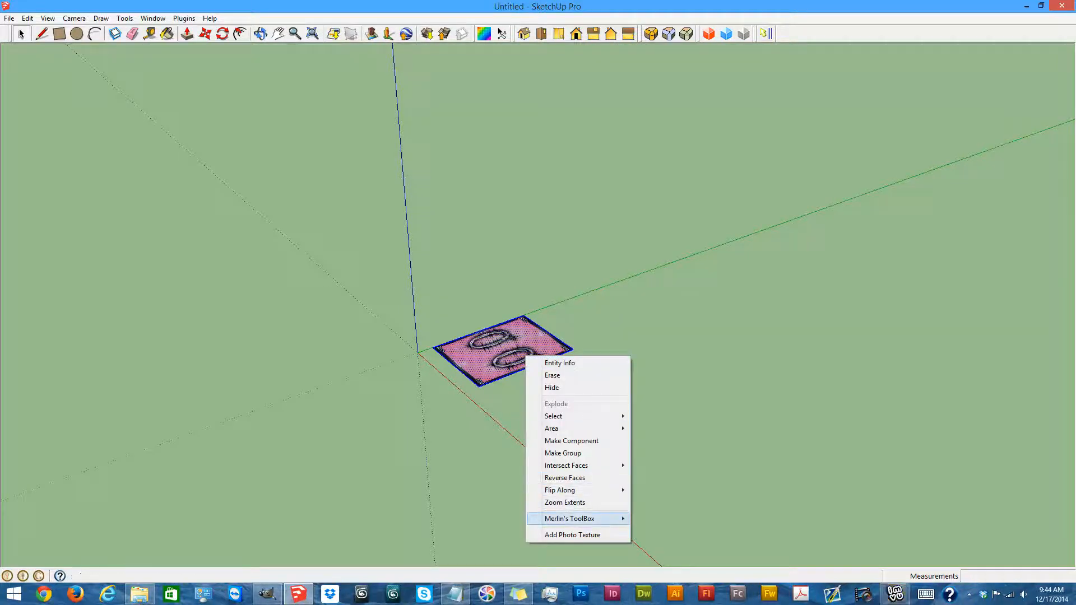
{"action": "mouse_move", "coordinate": [570, 519]}
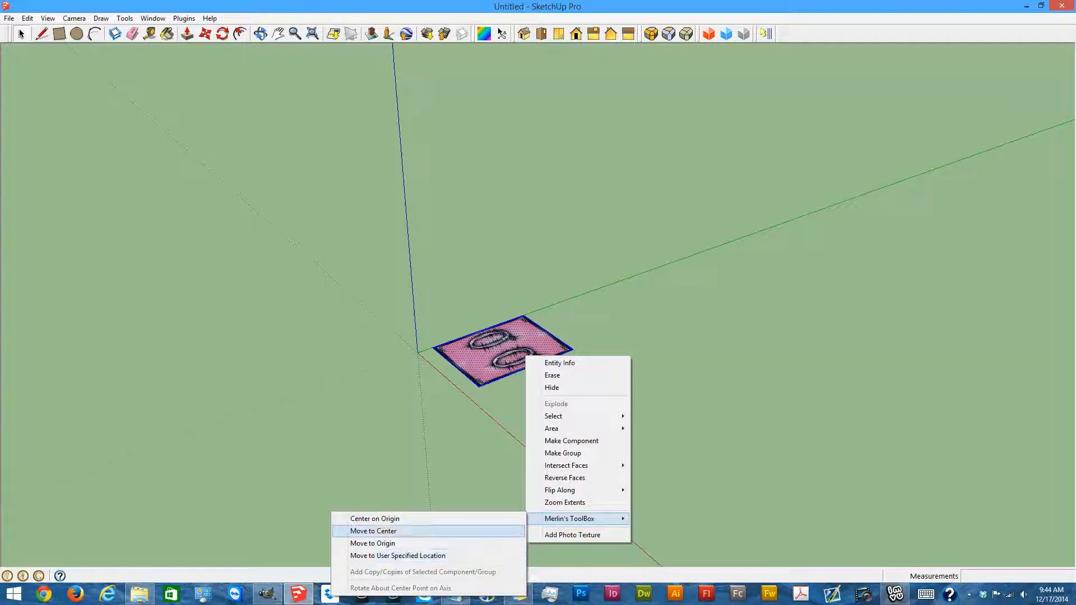
{"action": "left_click", "coordinate": [373, 530]}
- Check from several angles how the centered rectangle sits on the axes origin
{"action": "left_click", "coordinate": [261, 34]}
{"action": "left_click_drag", "start_coordinate": [437, 403], "coordinate": [552, 434]}
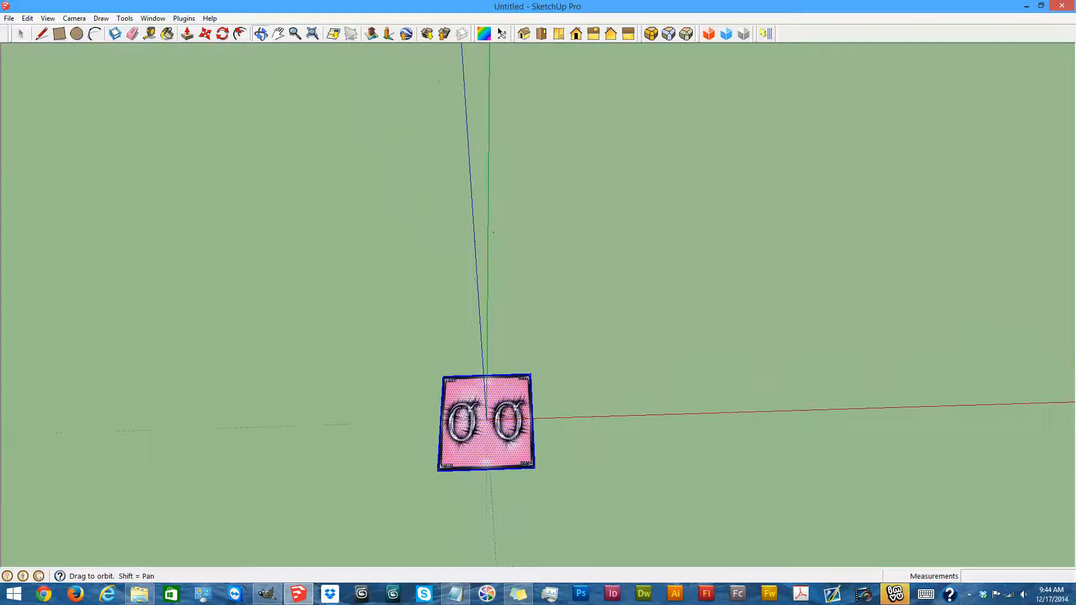
{"action": "scroll", "coordinate": [540, 393], "scroll_direction": "down", "scroll_amount": 4}
{"action": "scroll", "coordinate": [645, 387], "scroll_direction": "up", "scroll_amount": 1}
{"action": "scroll", "coordinate": [634, 389], "scroll_direction": "up", "scroll_amount": 3}
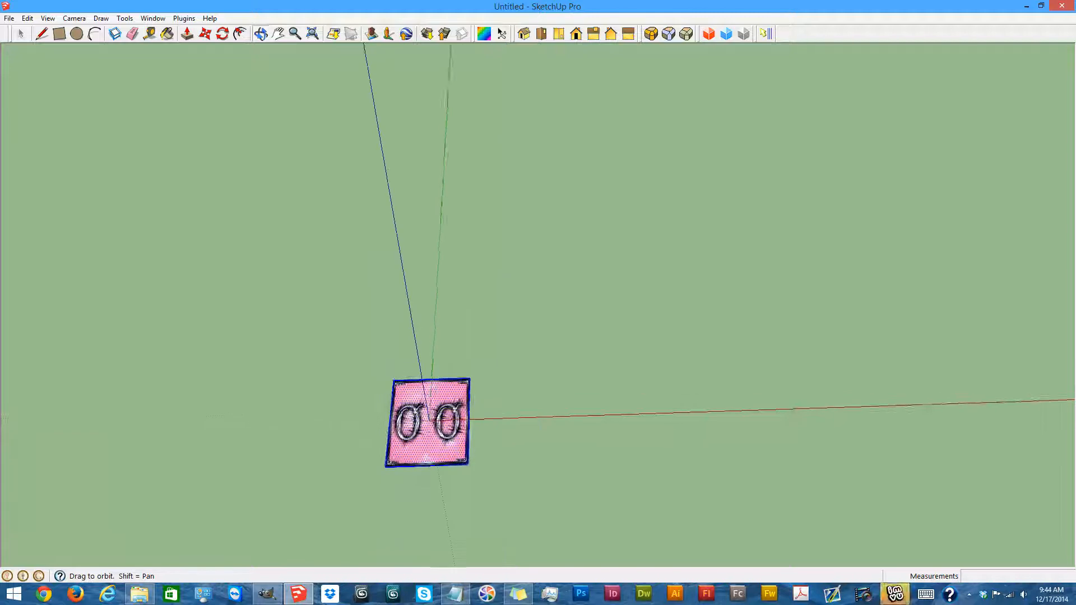
{"action": "left_click_drag", "start_coordinate": [633, 389], "coordinate": [611, 381]}
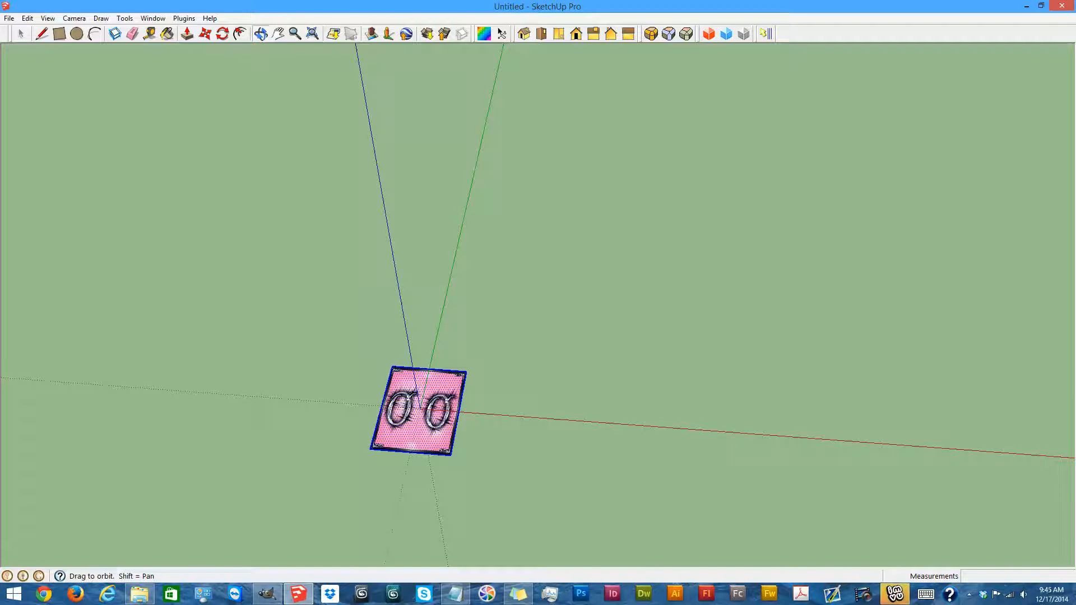
- Start saving the model under a new name and browse to Meshes > 002 Future Files for sale > 005 Furniture in the IMVU projects folder
{"action": "left_click", "coordinate": [9, 18]}
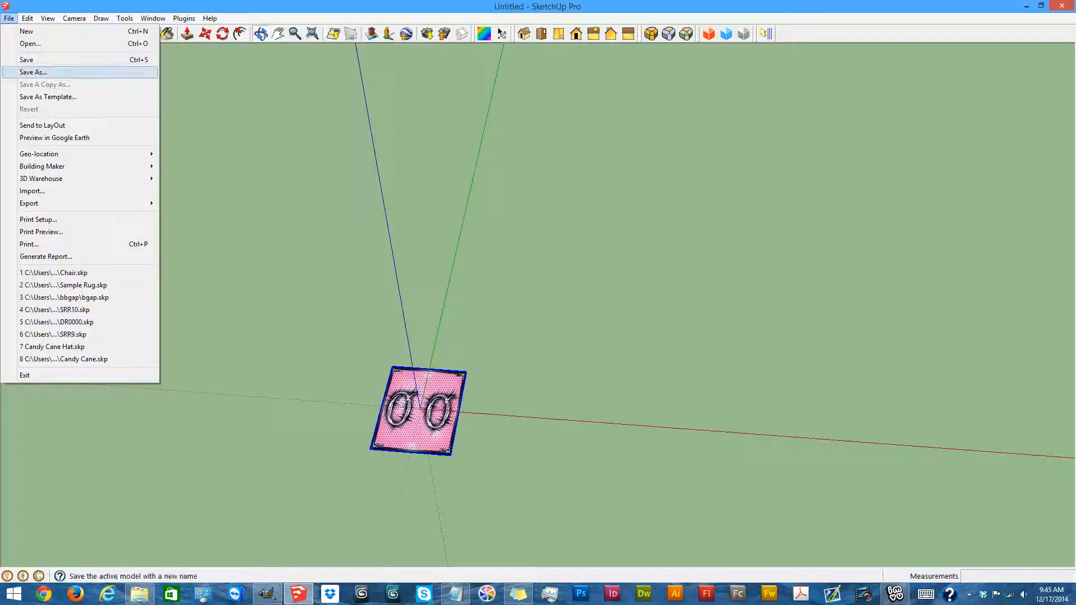
{"action": "left_click", "coordinate": [33, 71]}
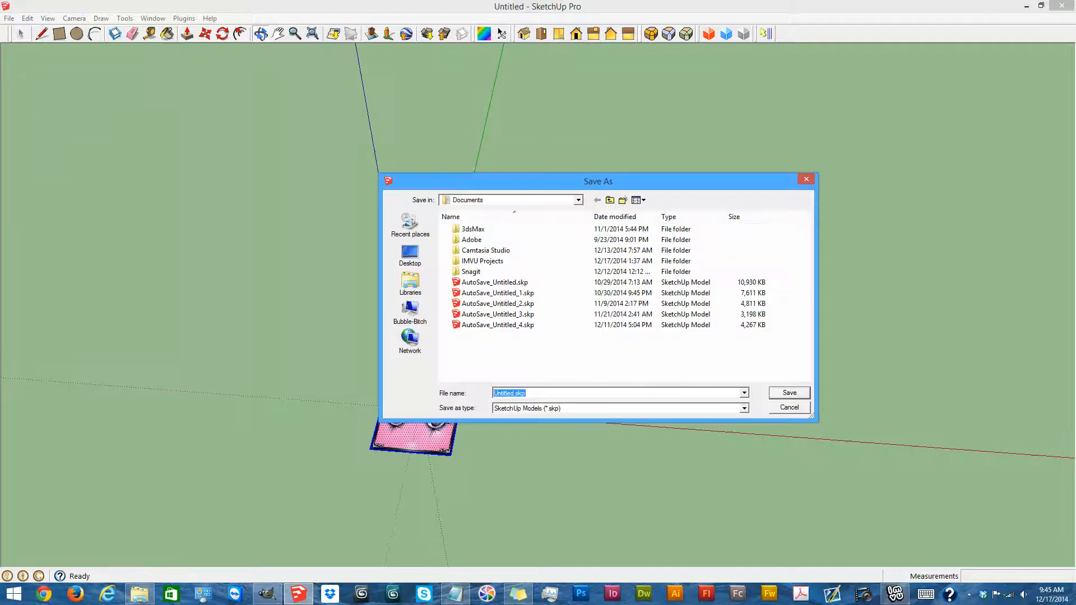
{"action": "left_click", "coordinate": [410, 283]}
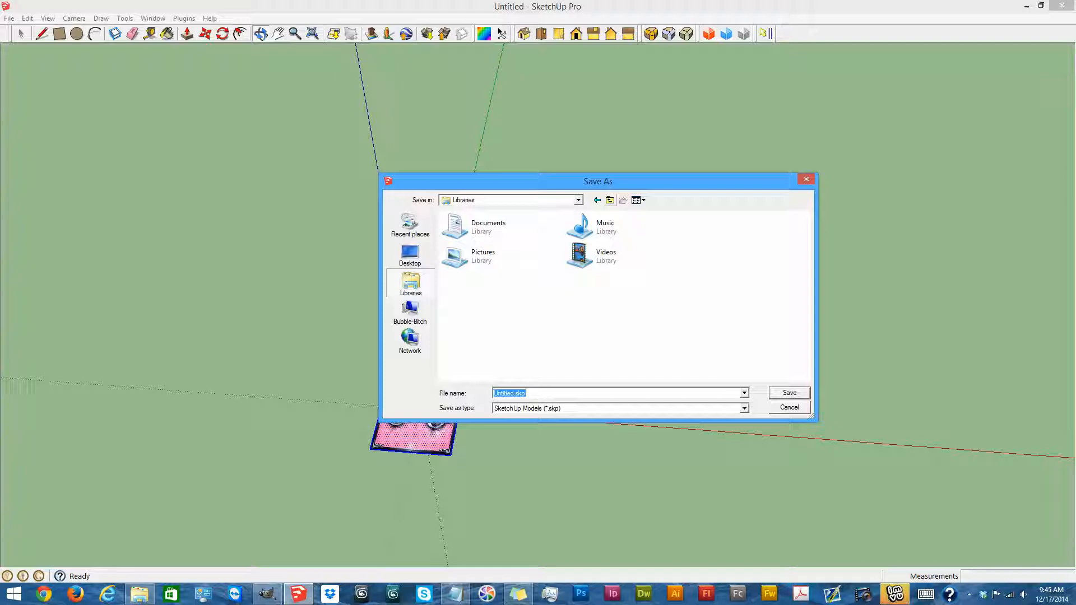
{"action": "left_click", "coordinate": [410, 255]}
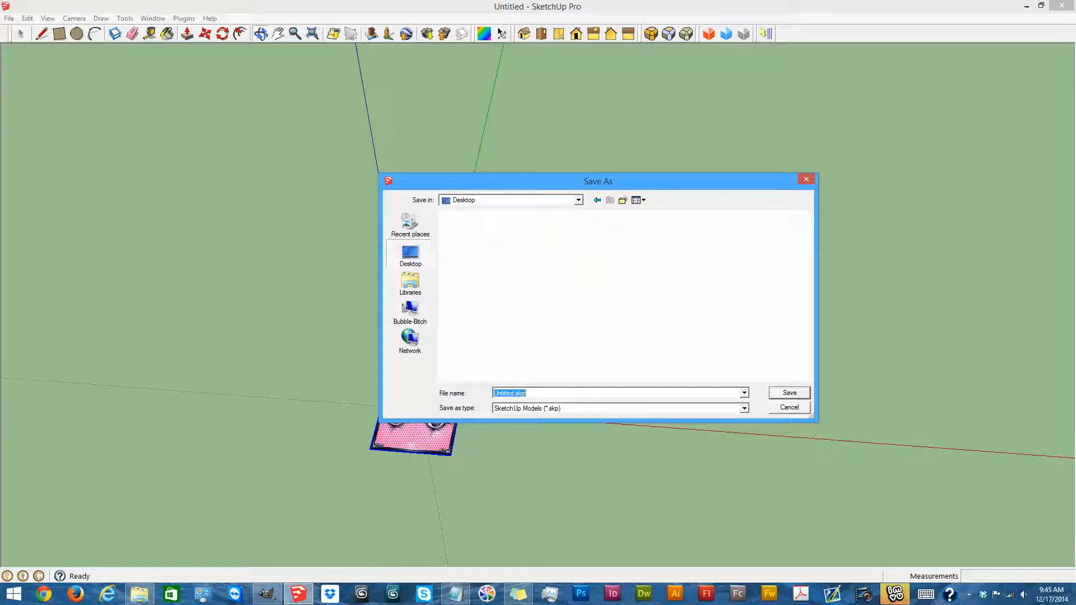
{"action": "double_click", "coordinate": [486, 256]}
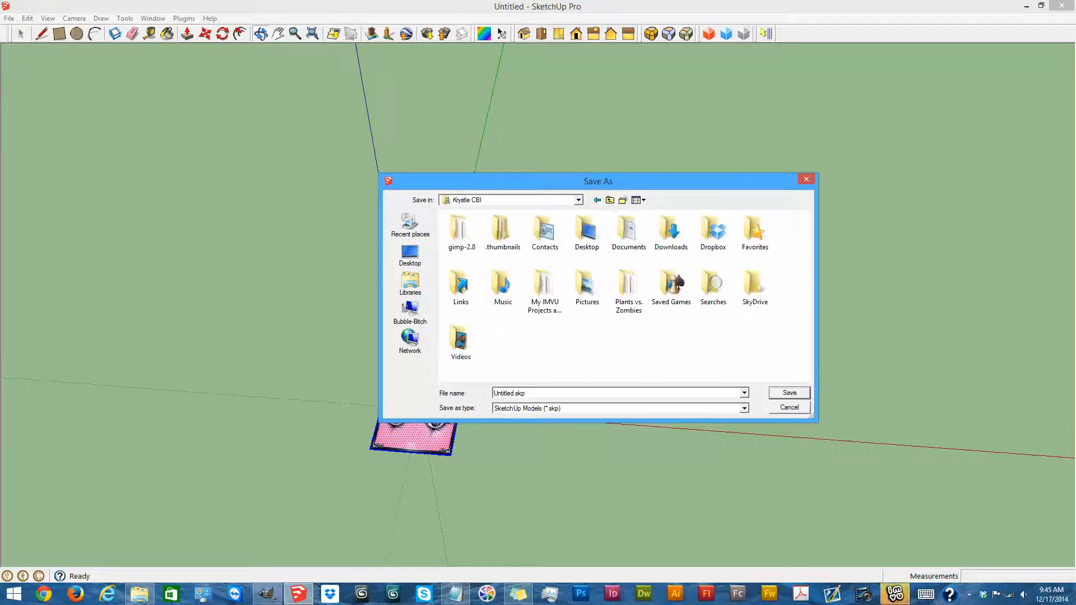
{"action": "double_click", "coordinate": [543, 287]}
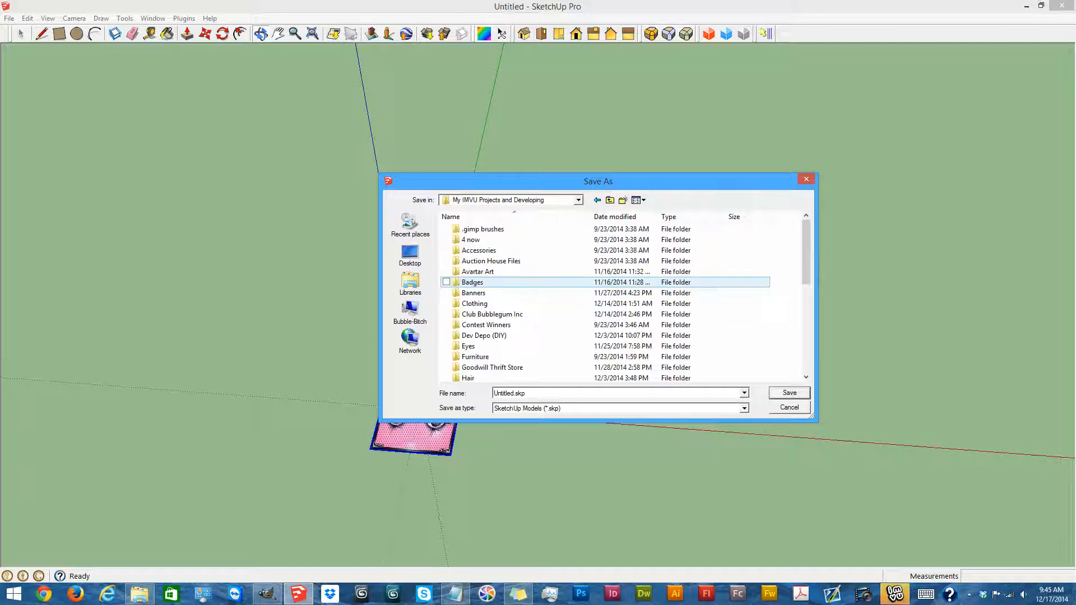
{"action": "scroll", "coordinate": [560, 336], "scroll_direction": "down", "scroll_amount": 2}
{"action": "left_click", "coordinate": [473, 356]}
{"action": "double_click", "coordinate": [473, 356]}
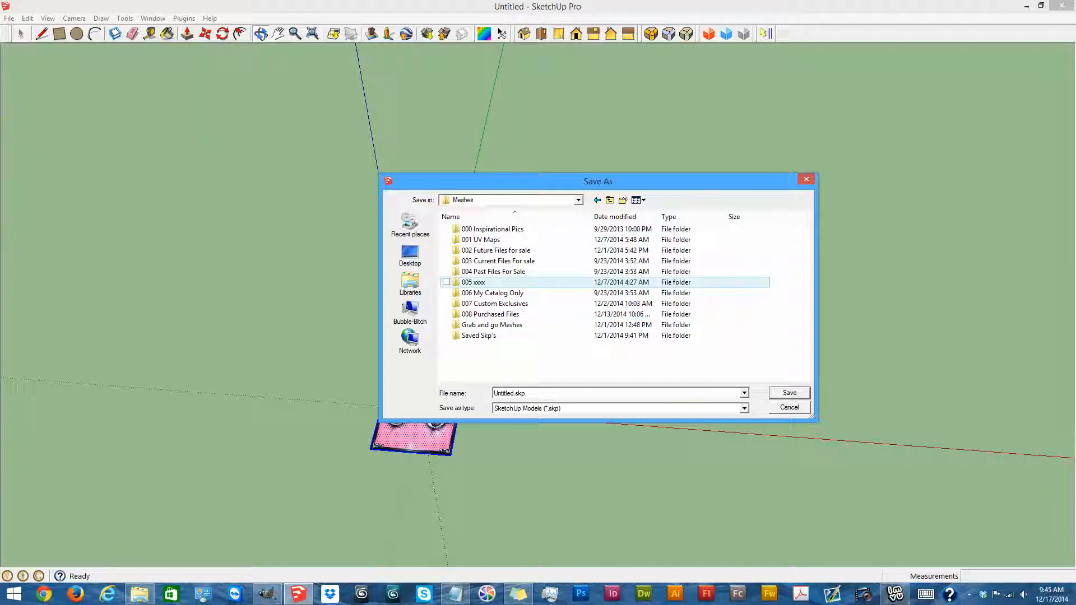
{"action": "double_click", "coordinate": [496, 250]}
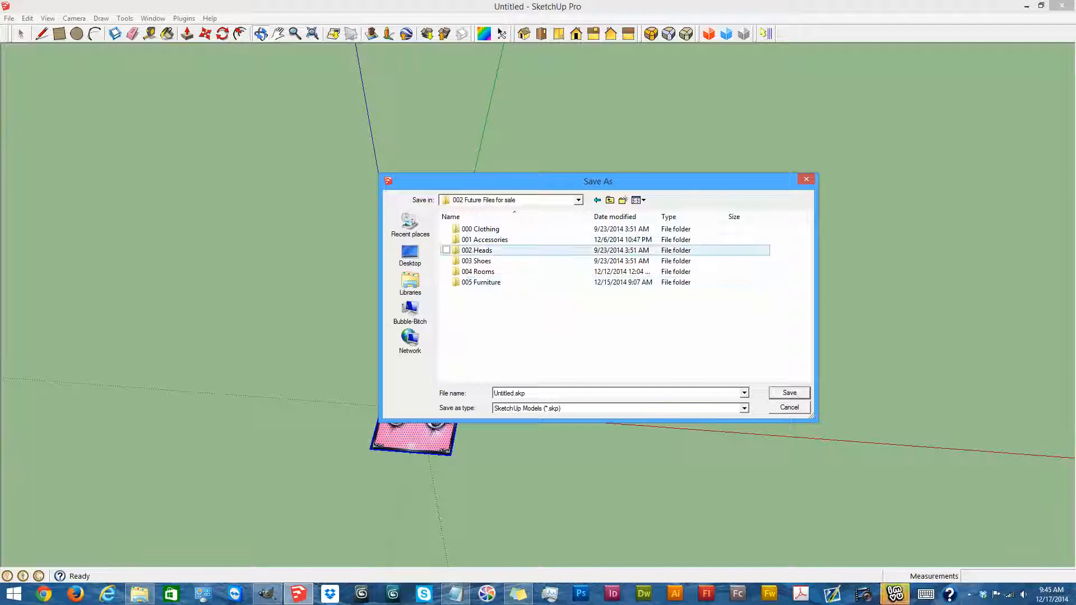
{"action": "double_click", "coordinate": [619, 282]}
- Duplicate the "000 Mesh starter folder" inside the 005 Furniture folder
{"action": "left_click", "coordinate": [496, 228]}
{"action": "right_click", "coordinate": [476, 229]}
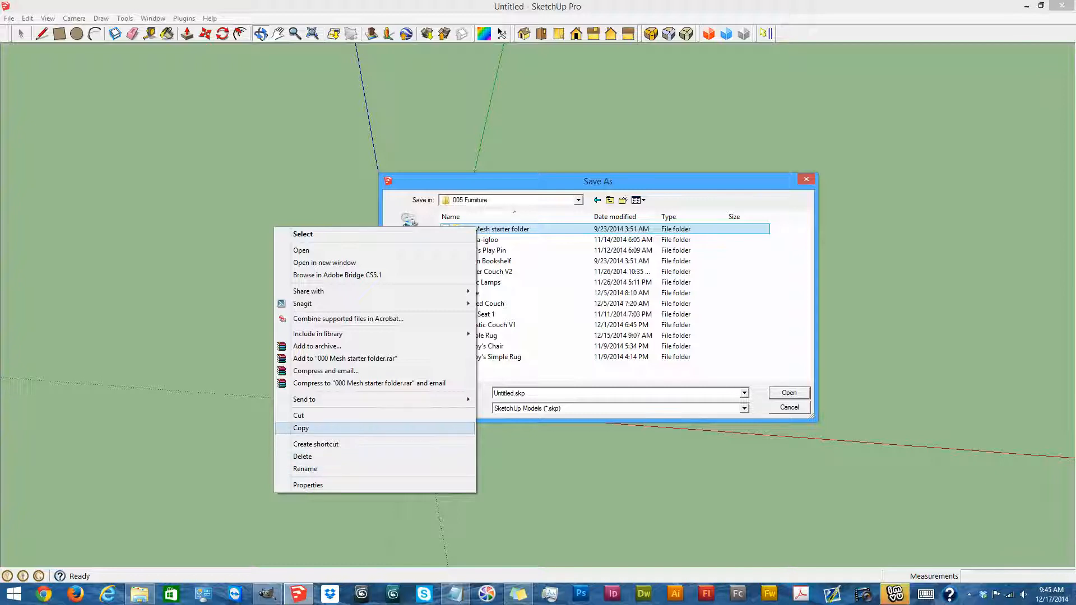
{"action": "left_click", "coordinate": [415, 428]}
{"action": "right_click", "coordinate": [468, 368]}
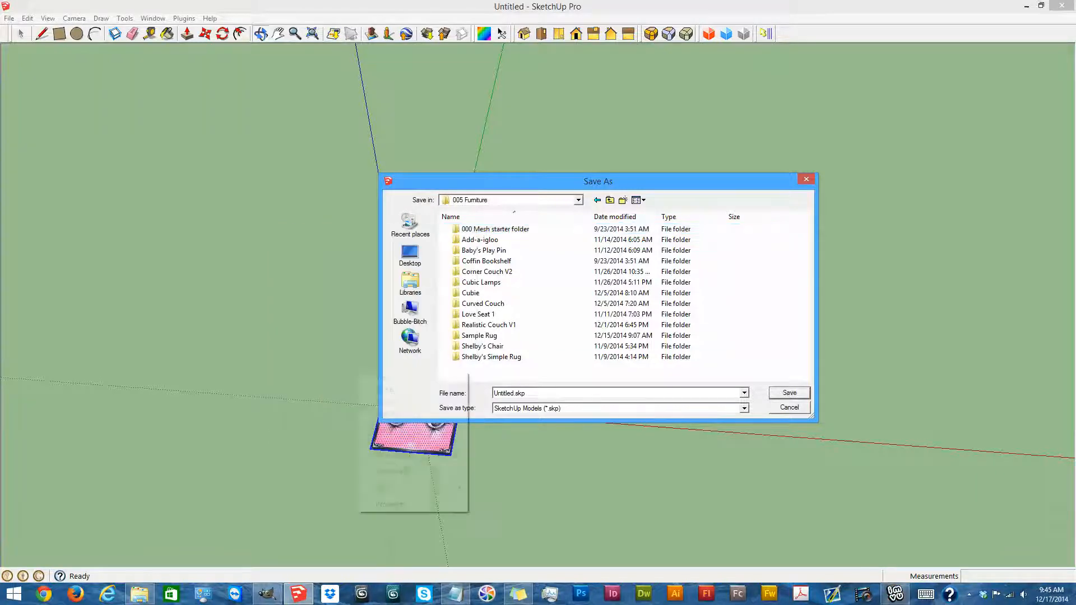
{"action": "left_click", "coordinate": [392, 429]}
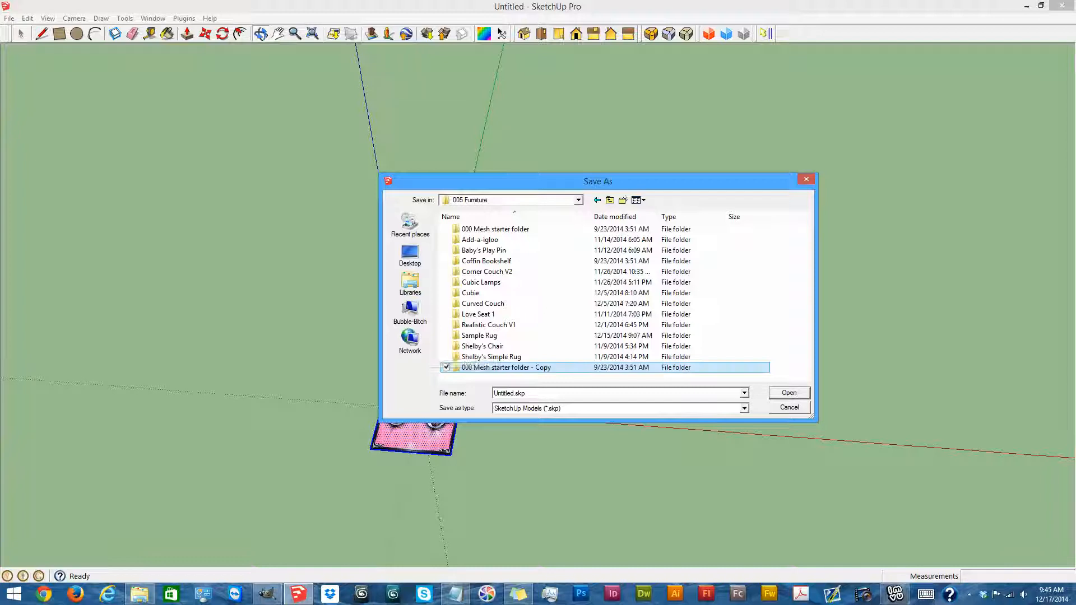
- Rename the copied starter folder as "Simple Rug V2"
{"action": "right_click", "coordinate": [495, 367]}
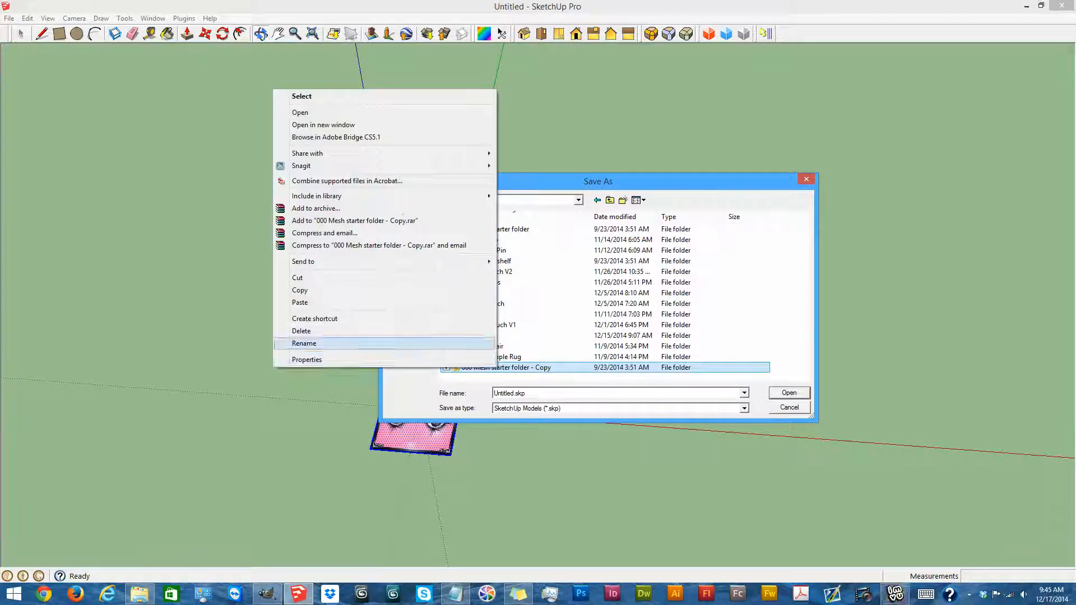
{"action": "left_click", "coordinate": [314, 343]}
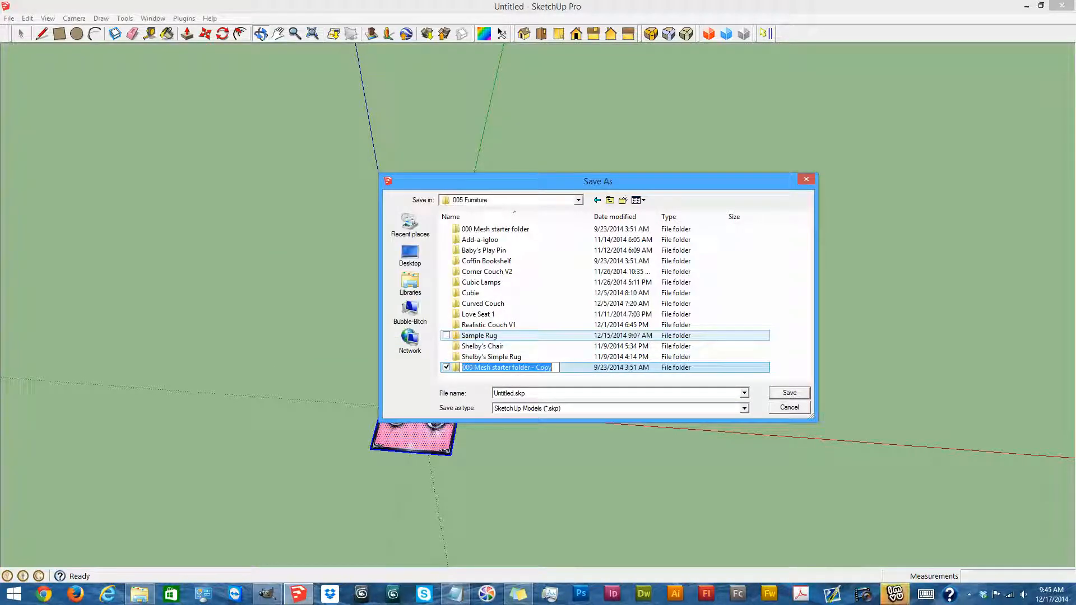
{"action": "type", "text": "SAm"}
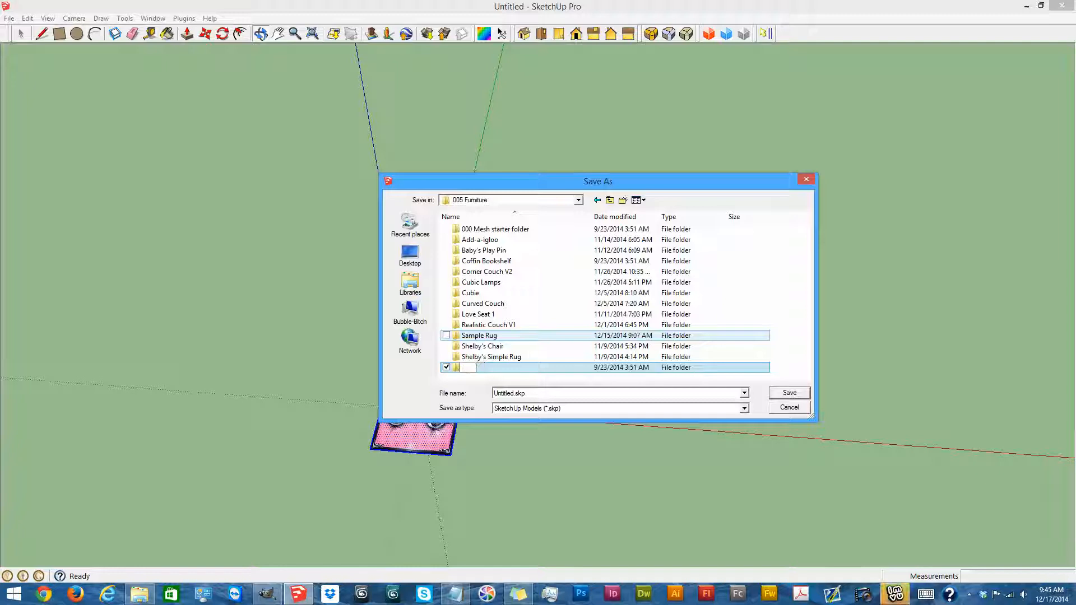
{"action": "type", "text": "ple Rug V2"}
{"action": "key", "text": "Return"}
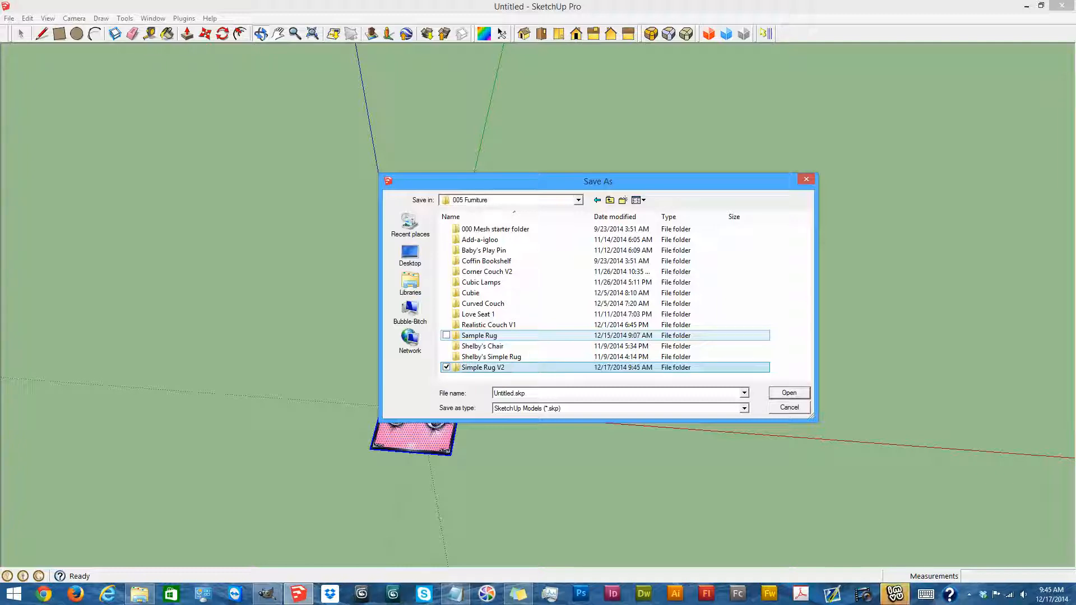
- Save the model as SRV2 inside the Simple Rug V2 folder
{"action": "key", "text": "Return"}
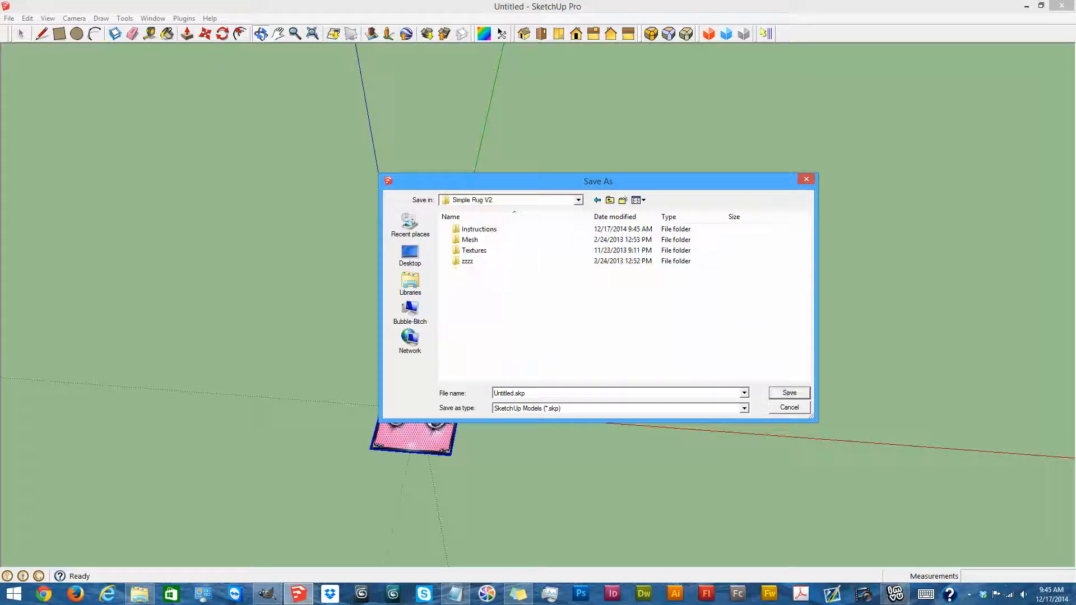
{"action": "type", "text": "SRV2"}
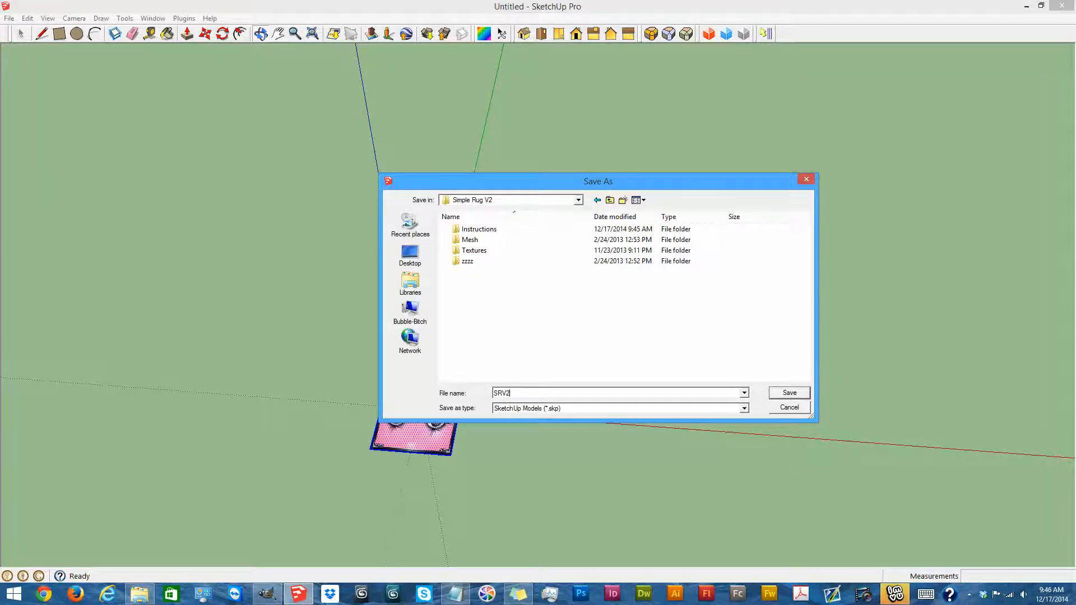
{"action": "key", "text": "Return"}
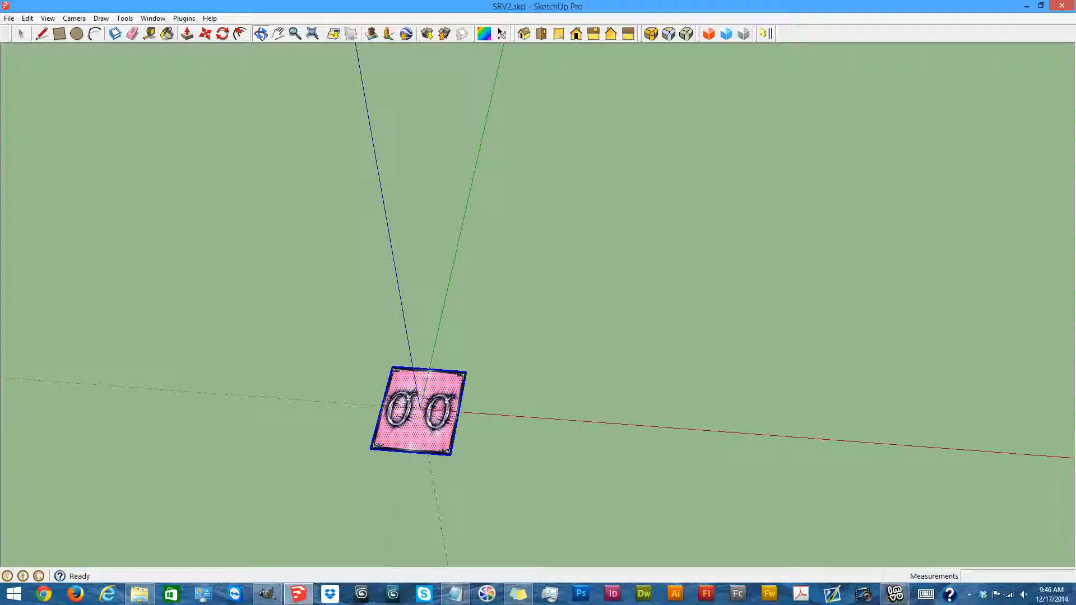
- Export the rug as an IMVU file set with MeshOut, keeping the SRV2 name and the Simple Rug V2 folder
{"action": "middle_click_drag", "start_coordinate": [504, 358], "coordinate": [509, 311]}
{"action": "left_click", "coordinate": [184, 18]}
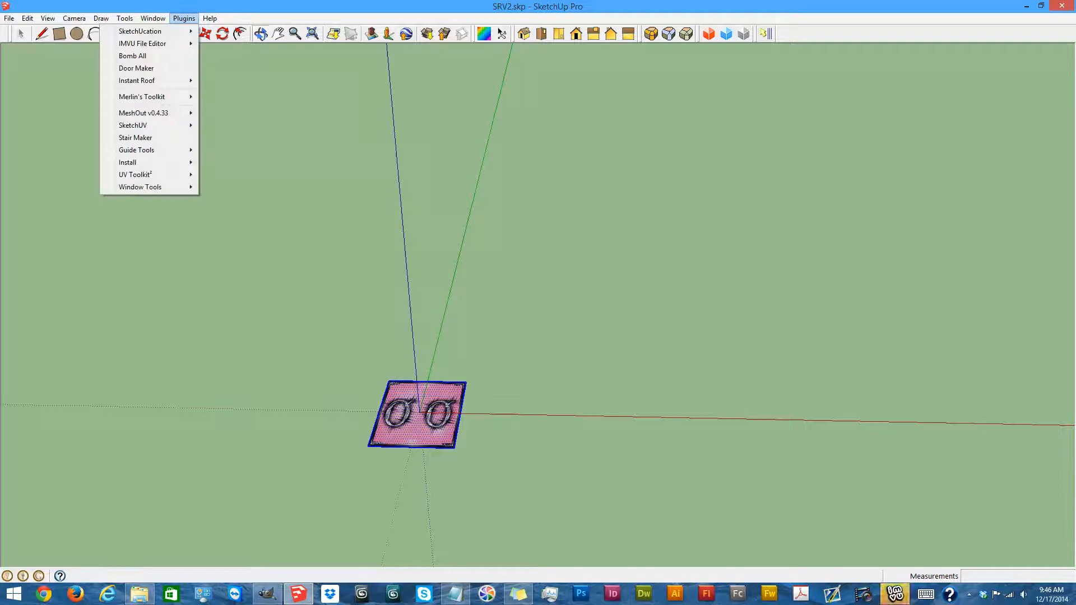
{"action": "mouse_move", "coordinate": [144, 113]}
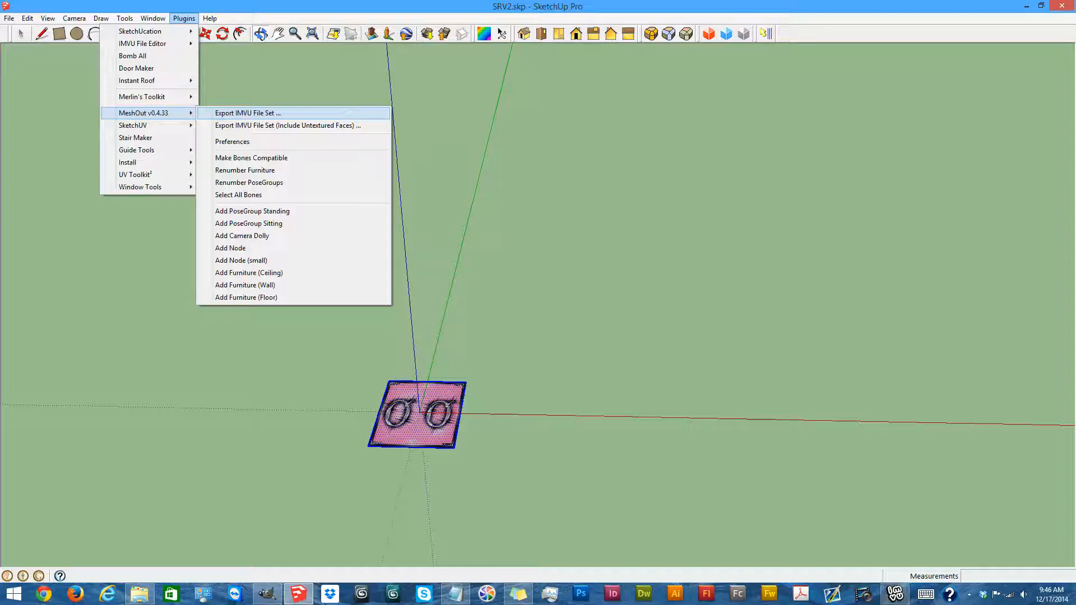
{"action": "left_click", "coordinate": [247, 114]}
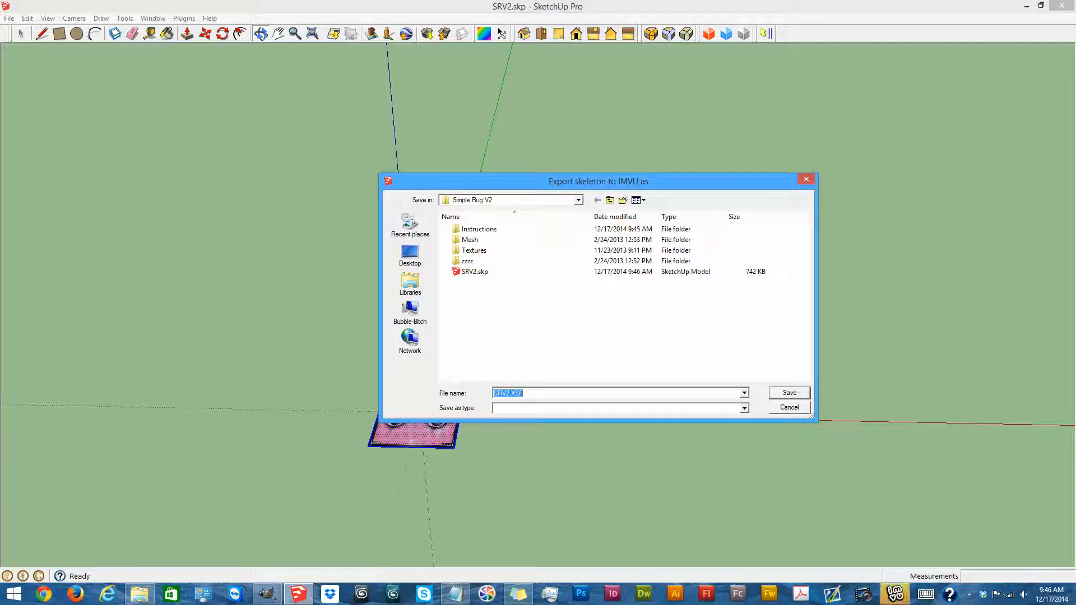
{"action": "key", "text": "Return"}
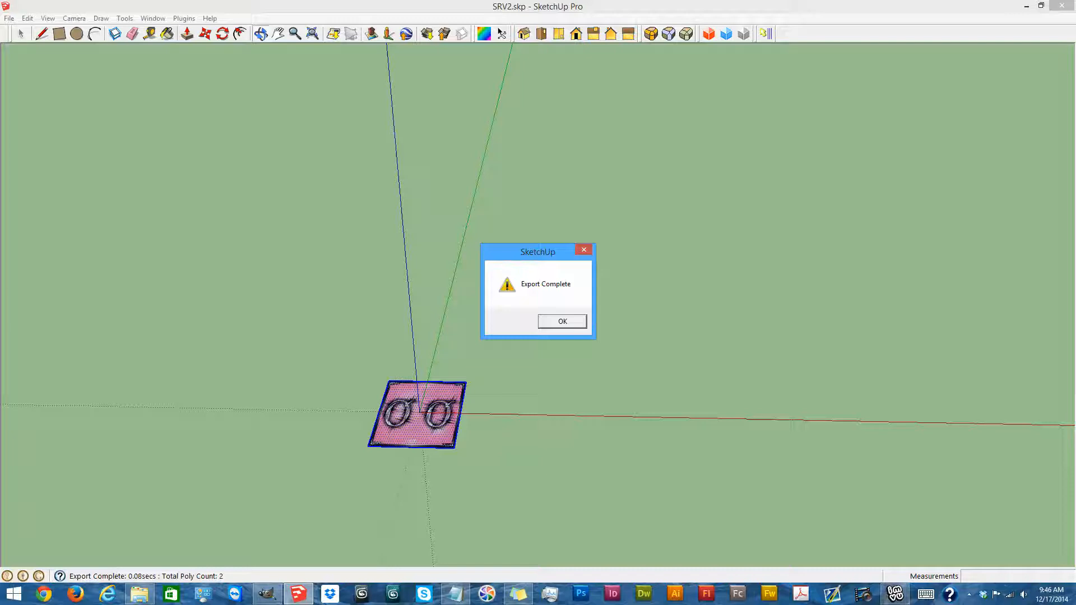
{"action": "key", "text": "Return"}
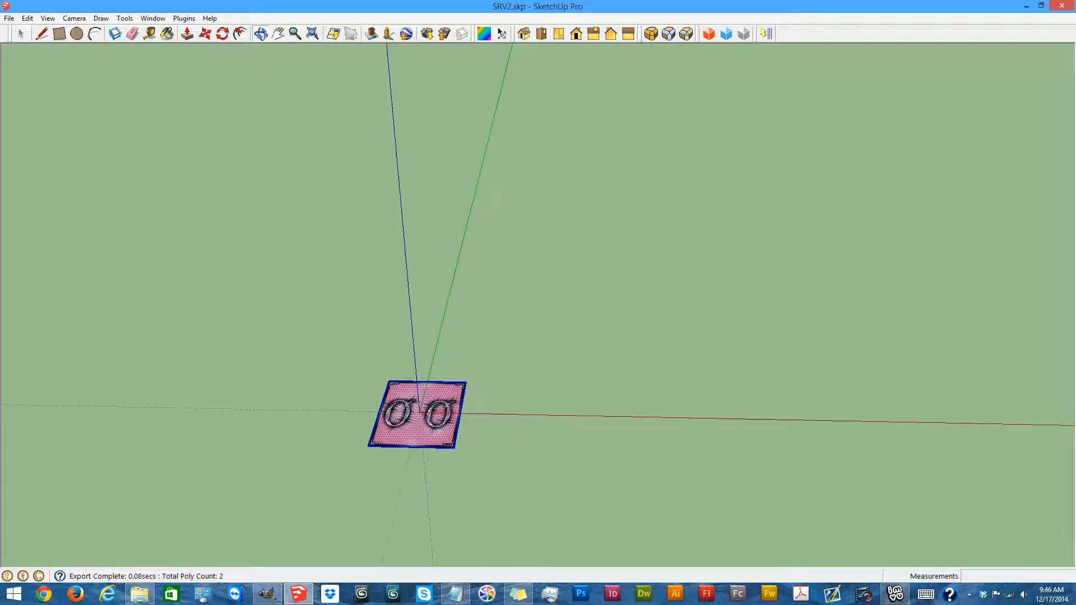
- Switch to IMVU and derive a new product from the Furniture base, product ID 12908
{"action": "left_click", "coordinate": [895, 594]}
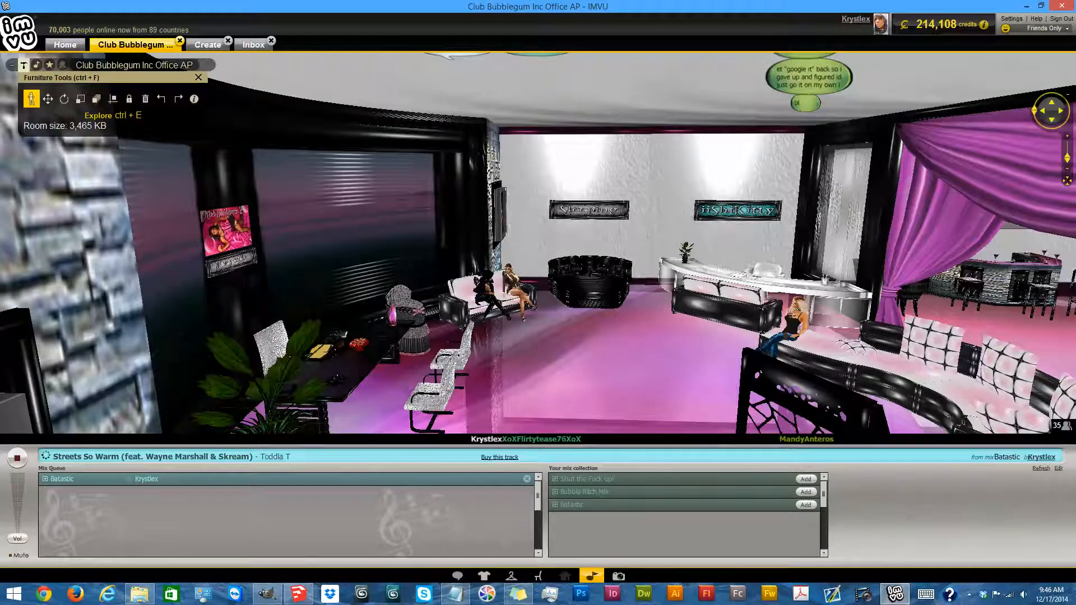
{"action": "left_click", "coordinate": [207, 45]}
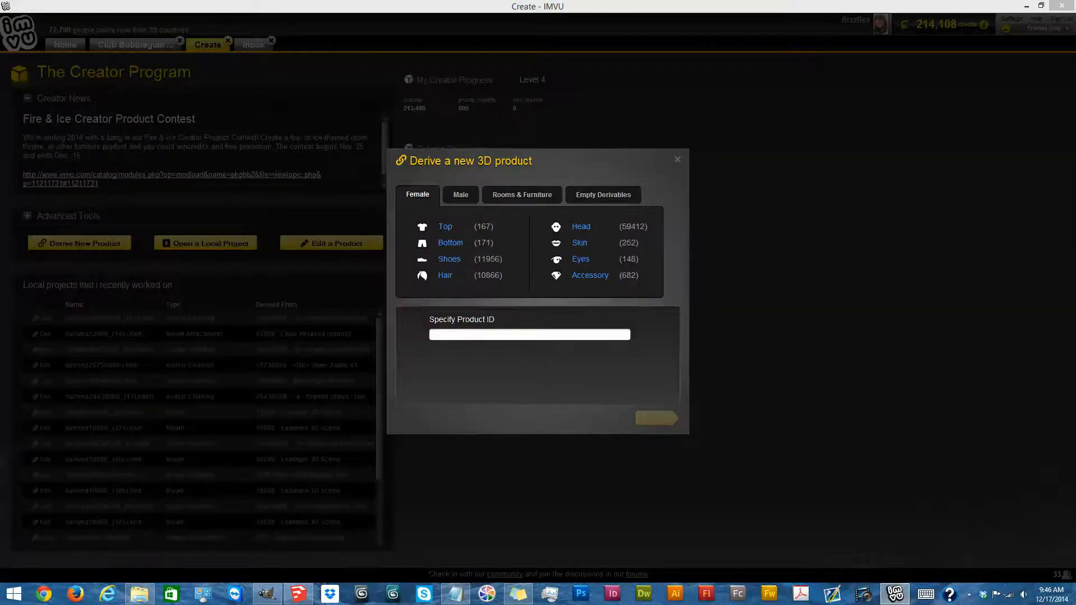
{"action": "left_click", "coordinate": [522, 195]}
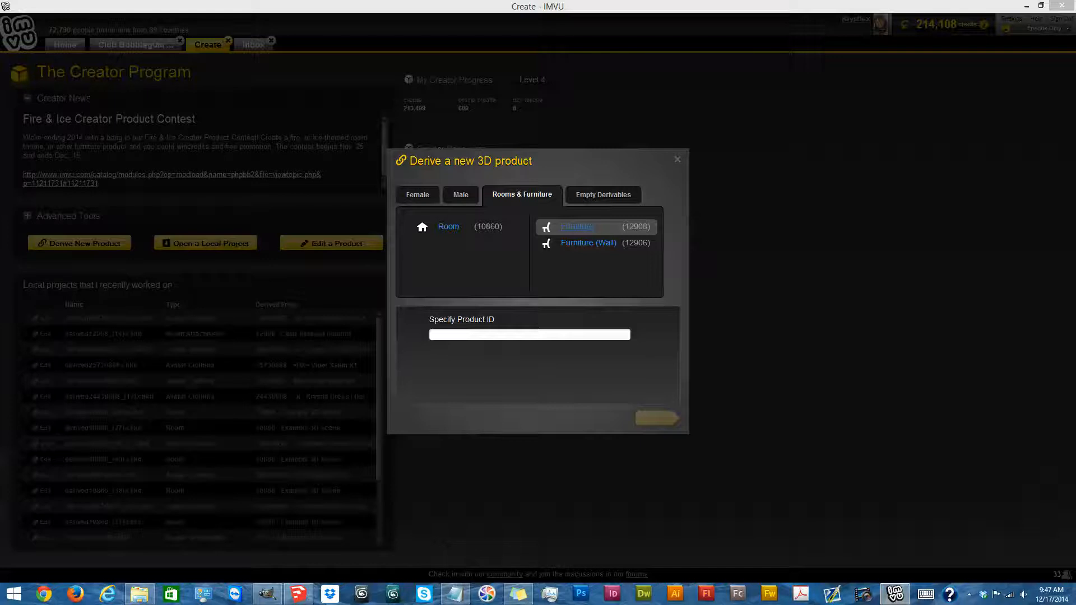
{"action": "left_click", "coordinate": [576, 226]}
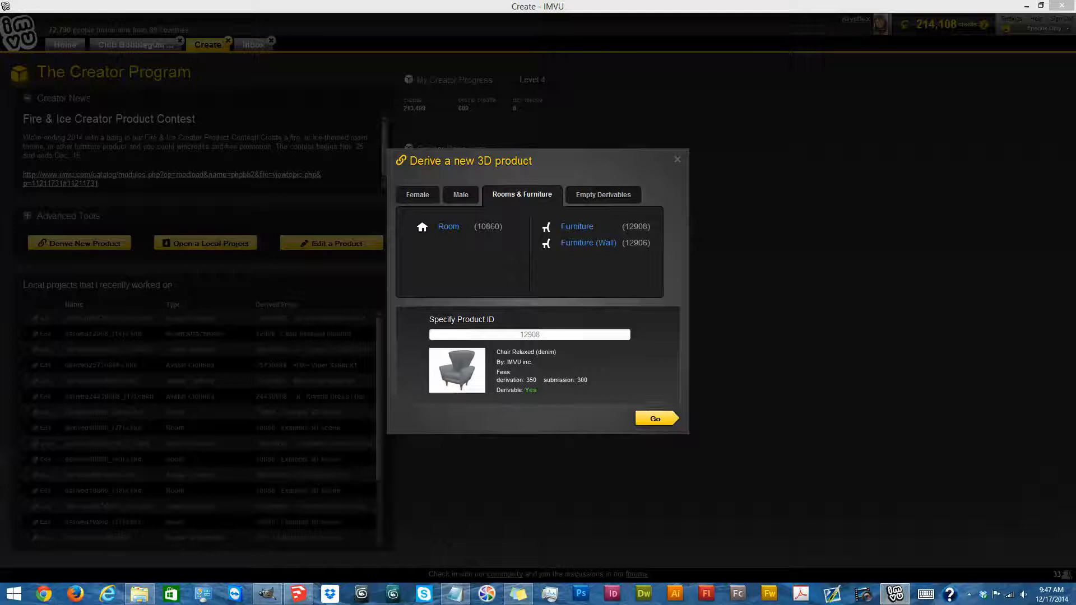
{"action": "left_click", "coordinate": [656, 418]}
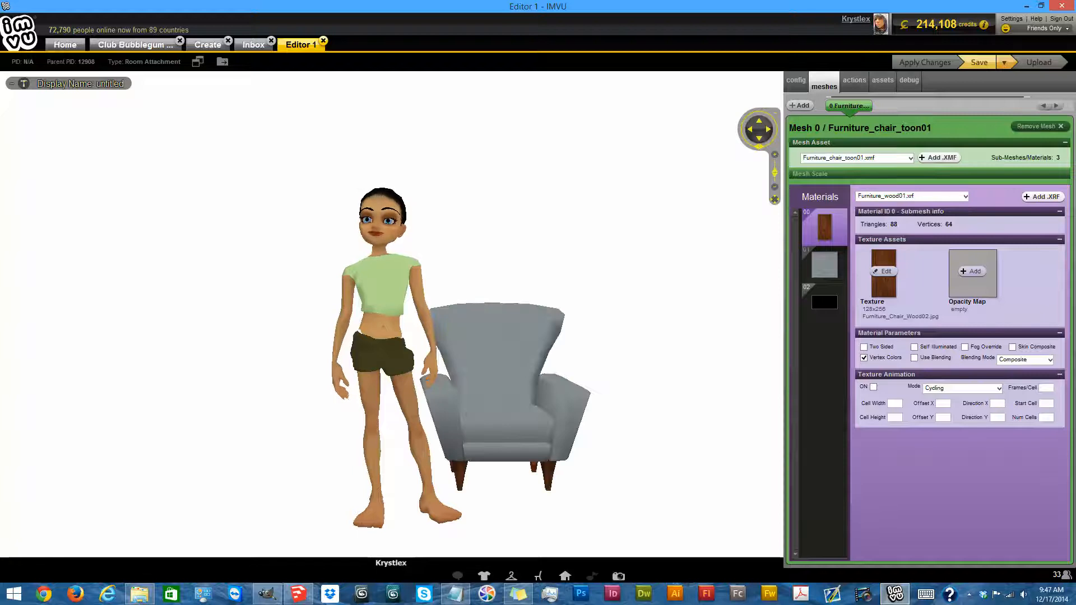
- Replace the chair mesh with the exported SRV2.XMF from the Simple Rug V2 folder under 005 Furniture
{"action": "scroll", "coordinate": [482, 358], "scroll_direction": "down", "scroll_amount": 5}
{"action": "scroll", "coordinate": [482, 359], "scroll_direction": "up", "scroll_amount": 2}
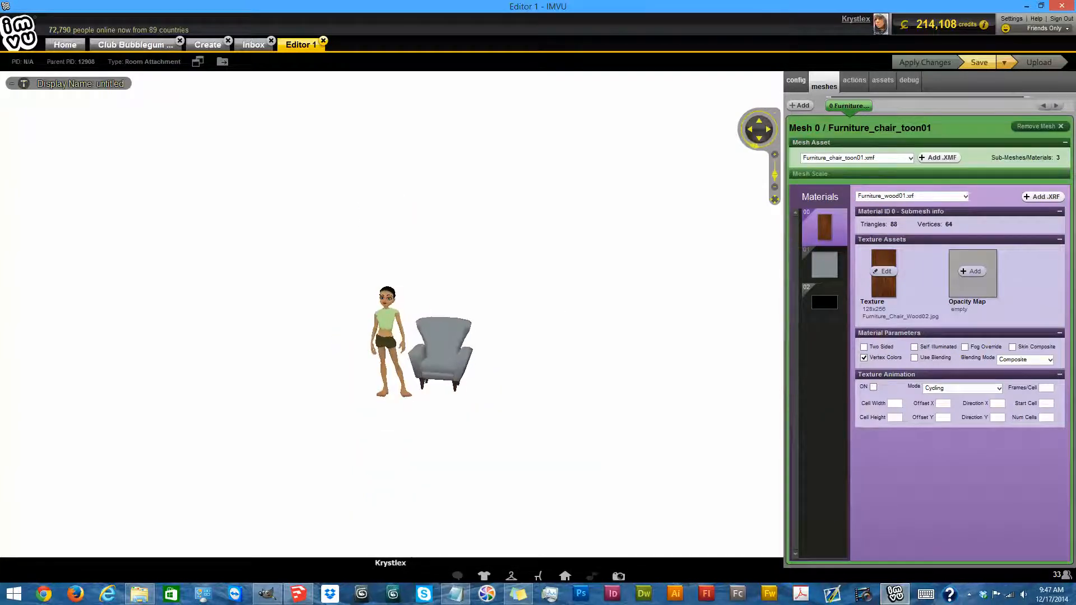
{"action": "left_click", "coordinate": [939, 158]}
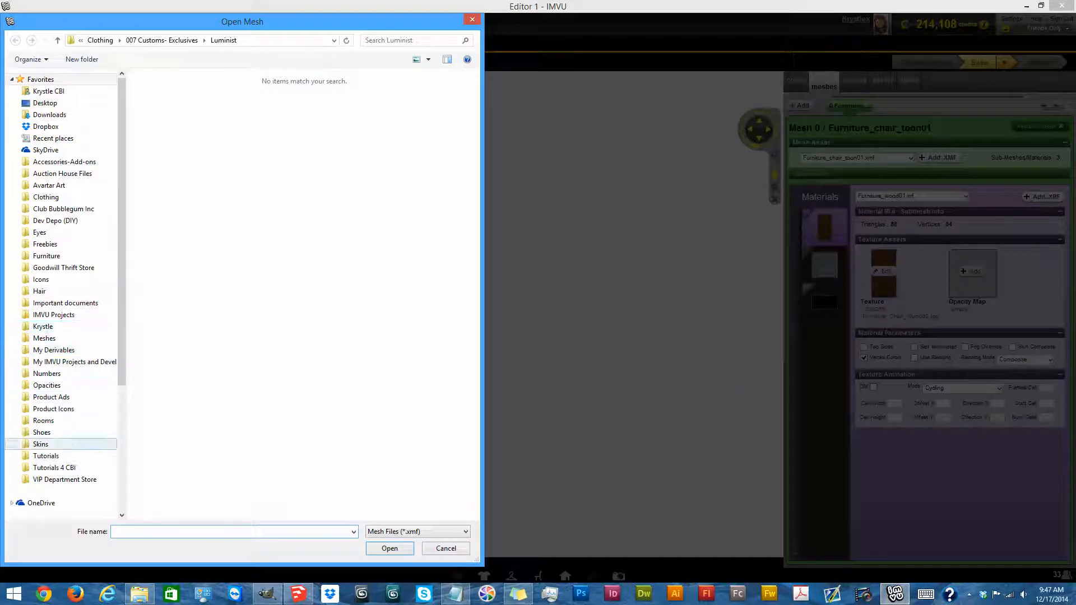
{"action": "left_click", "coordinate": [45, 338]}
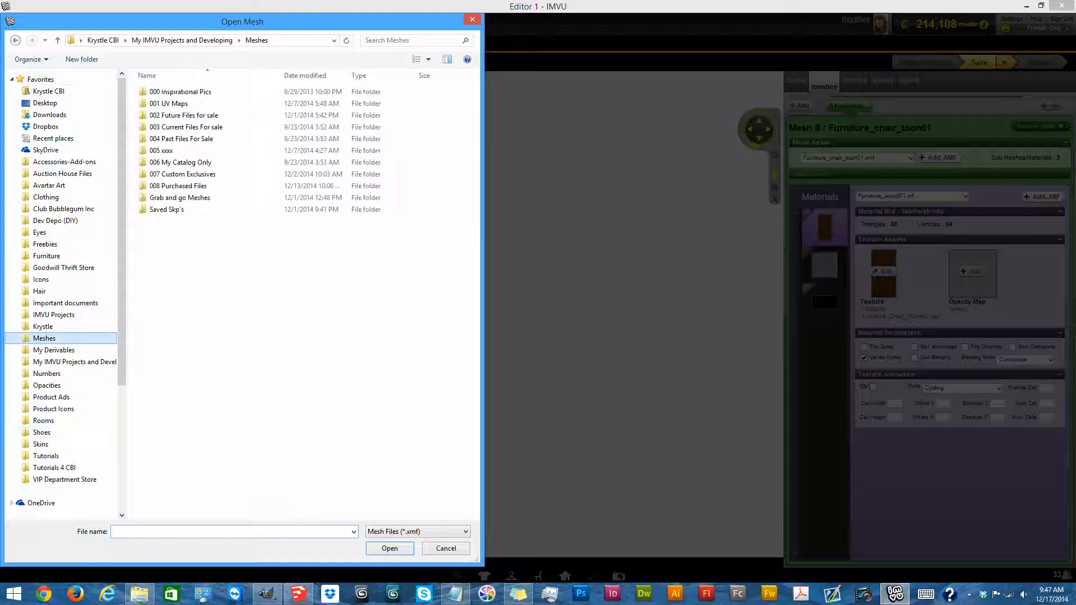
{"action": "double_click", "coordinate": [183, 114]}
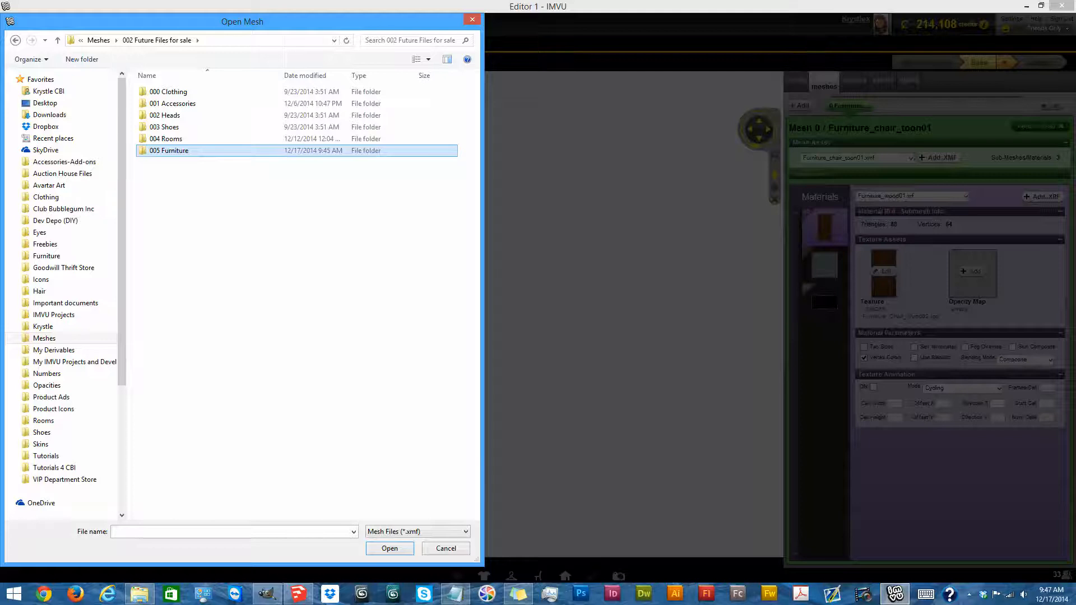
{"action": "double_click", "coordinate": [168, 150]}
{"action": "double_click", "coordinate": [171, 244]}
{"action": "double_click", "coordinate": [160, 139]}
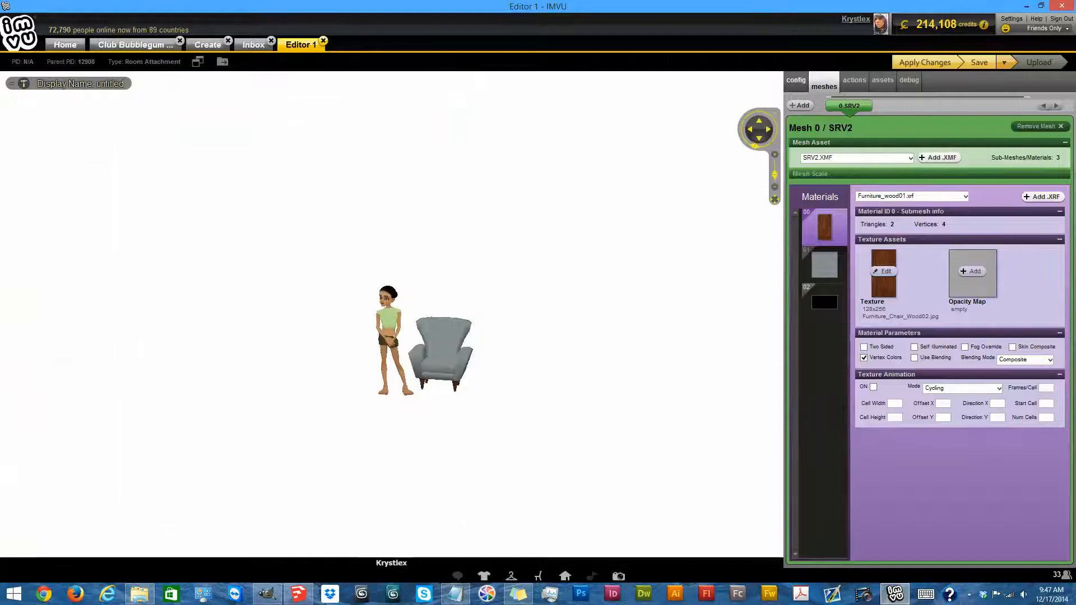
- Disable Vertex Colors on materials 0 and 1, and strip the opacity map and blending from the shadow material
{"action": "left_click", "coordinate": [863, 358]}
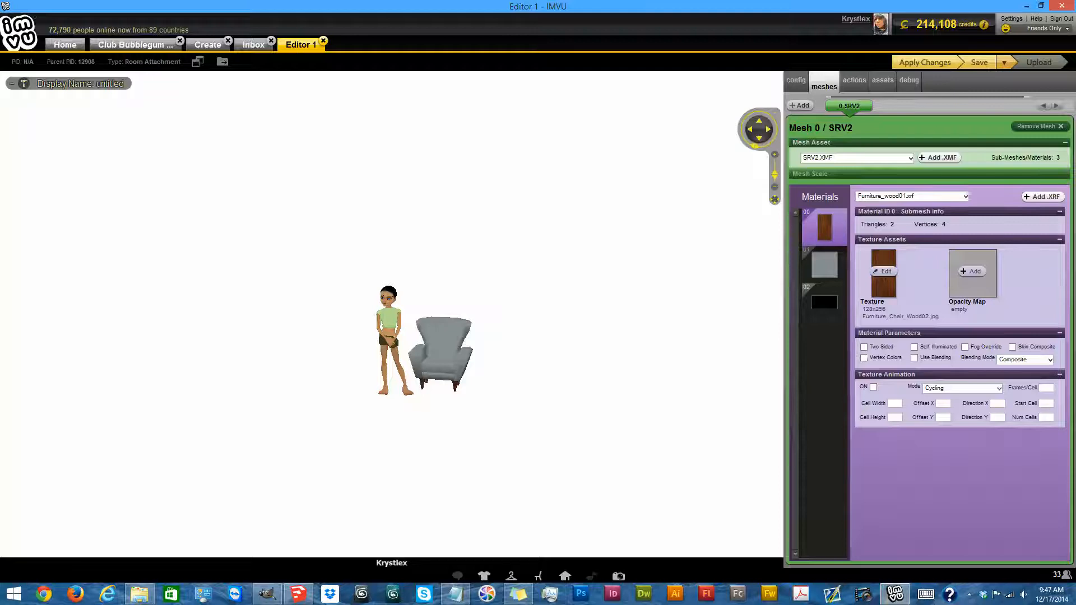
{"action": "left_click", "coordinate": [824, 265]}
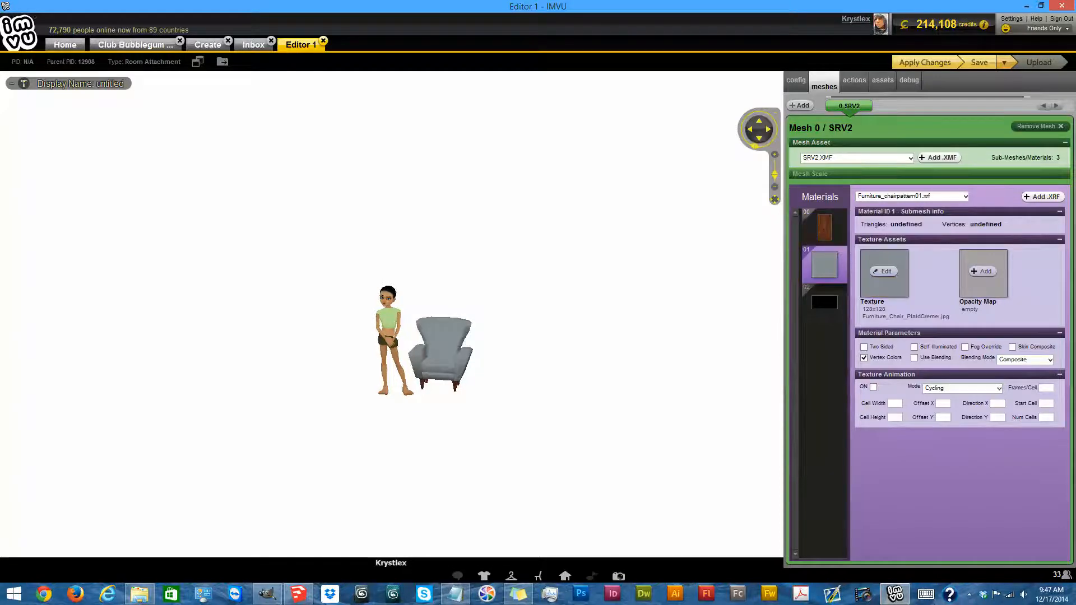
{"action": "left_click", "coordinate": [863, 357]}
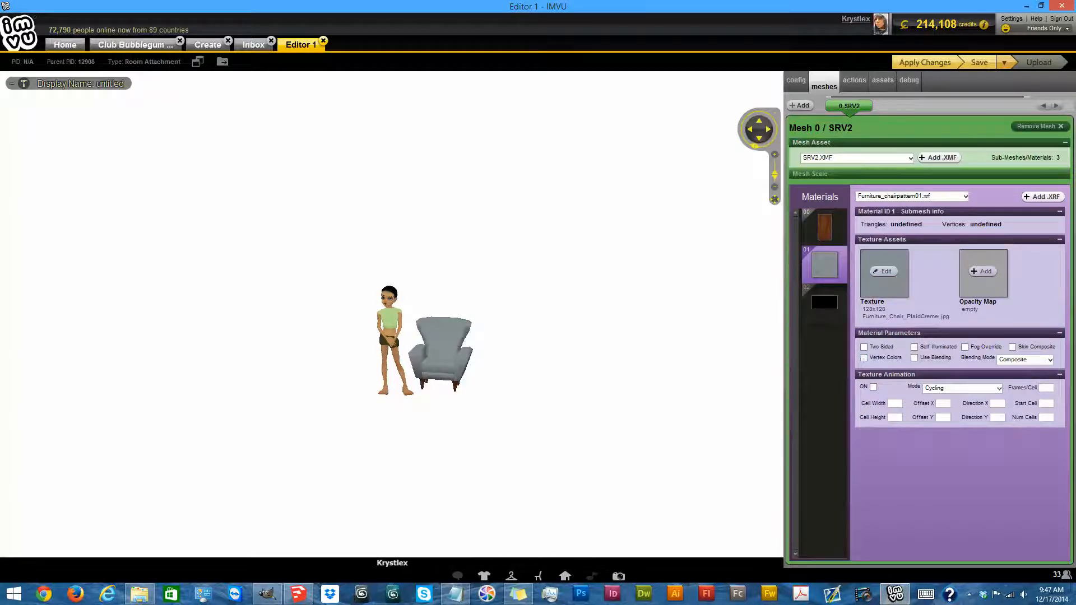
{"action": "left_click", "coordinate": [824, 303]}
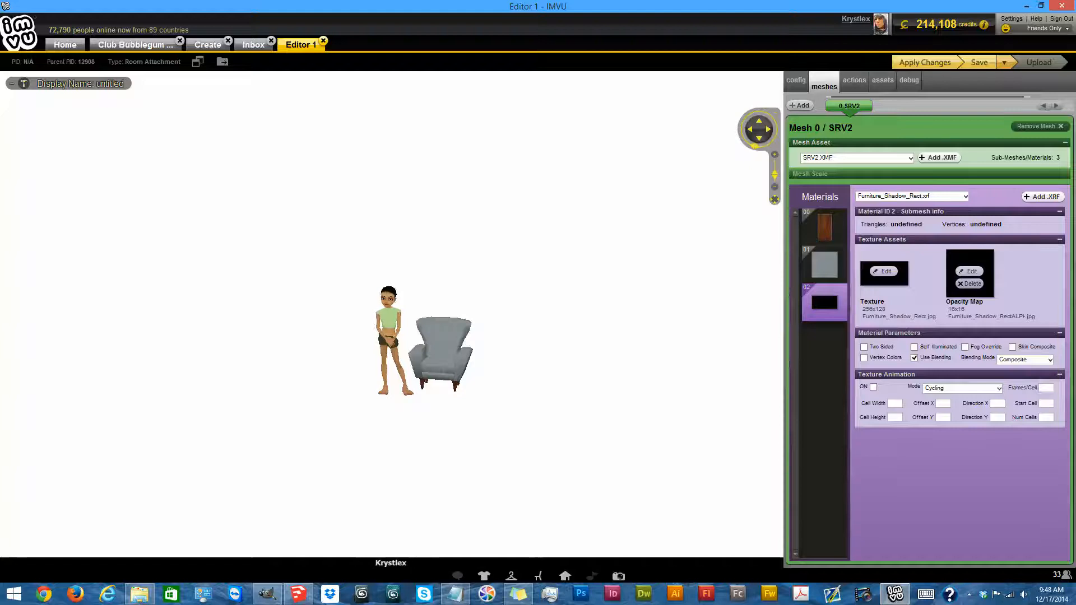
{"action": "left_click", "coordinate": [970, 284]}
{"action": "left_click", "coordinate": [913, 358]}
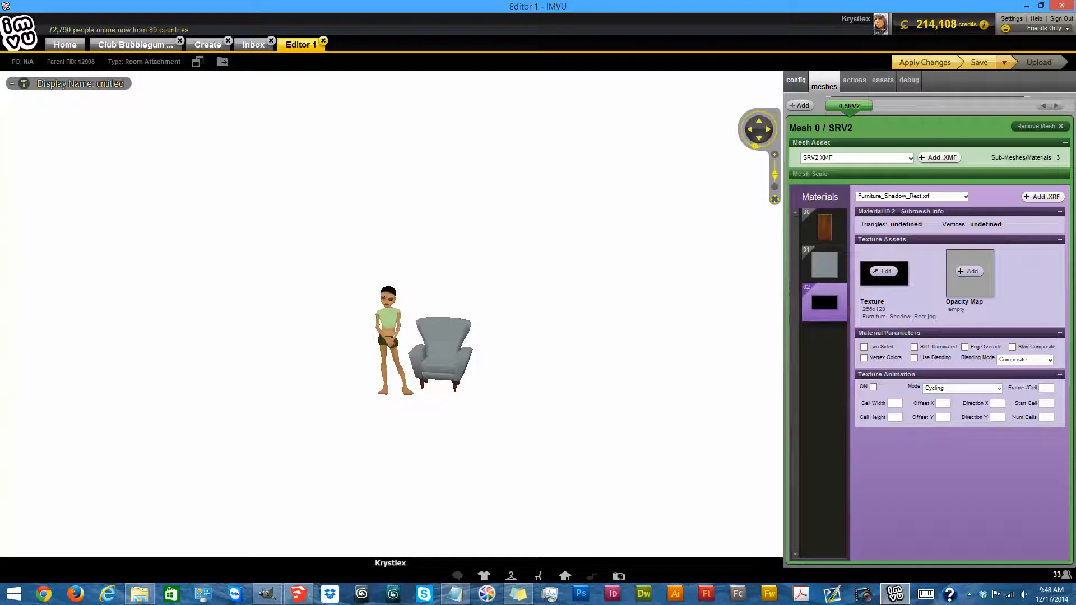
- Replace the product's skeleton with SRV2.XSF from the Simple Rug V2 folder
{"action": "left_click", "coordinate": [796, 80]}
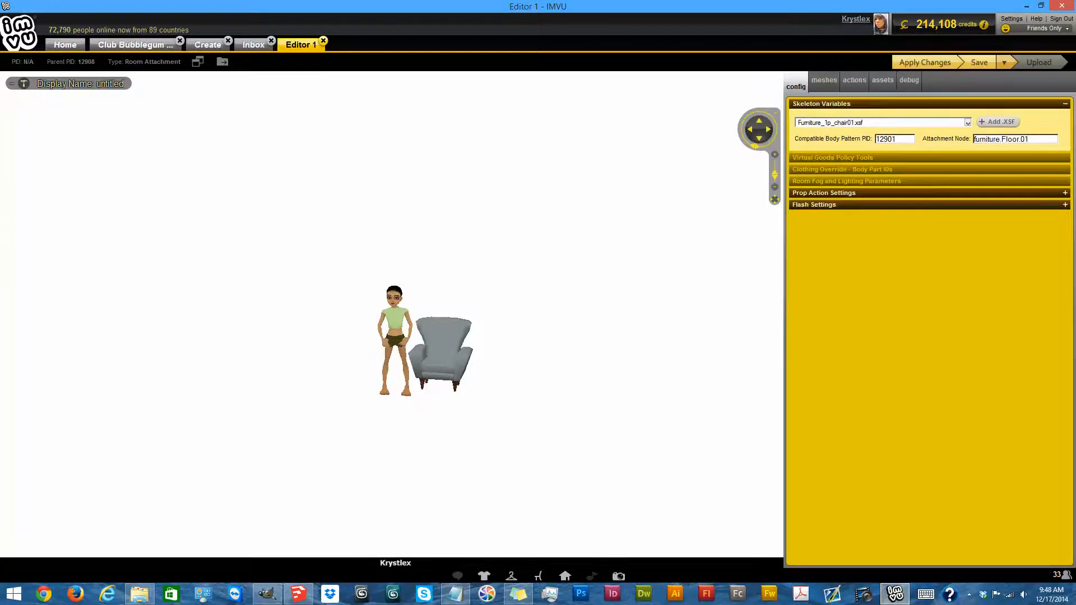
{"action": "left_click", "coordinate": [998, 121]}
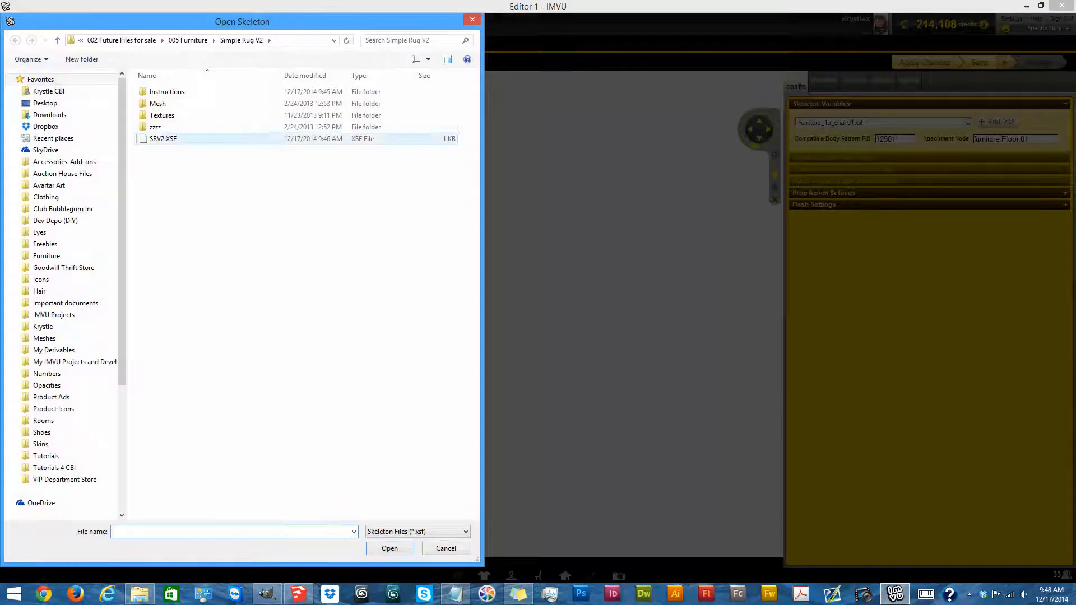
{"action": "left_click", "coordinate": [163, 139]}
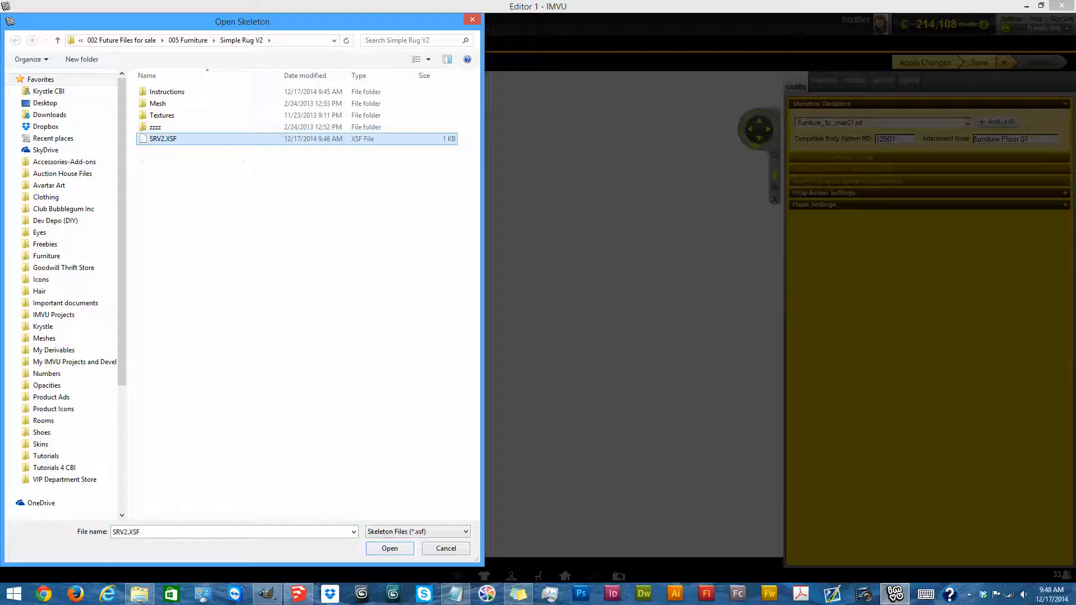
{"action": "left_click", "coordinate": [390, 549]}
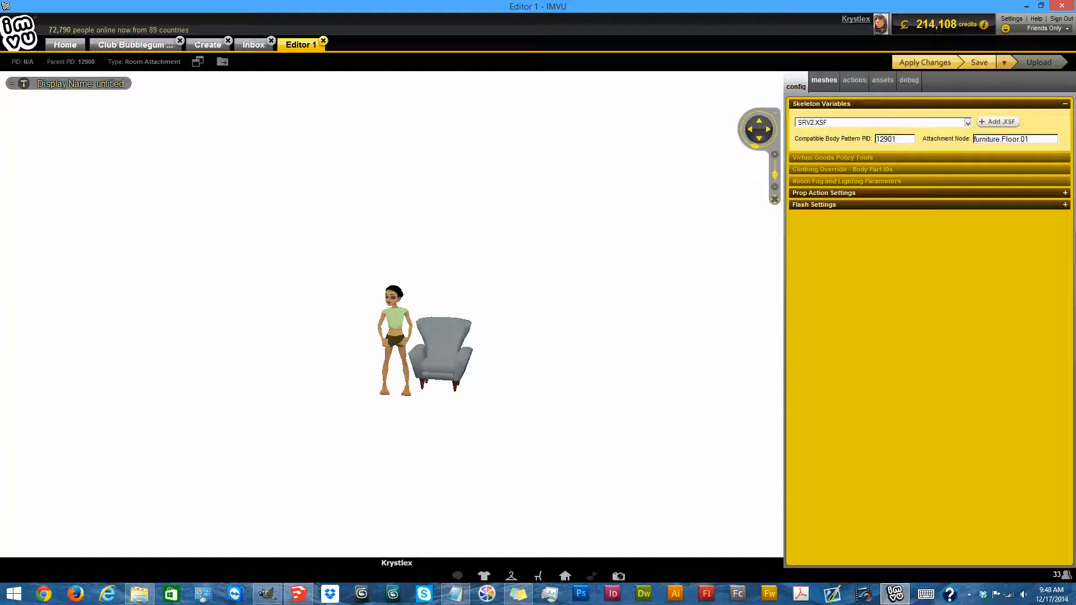
- Replace the wood texture of material 0 with 00.png from the numbered textures folder inside 001 UV Maps
{"action": "left_click", "coordinate": [824, 81]}
{"action": "left_click", "coordinate": [823, 227]}
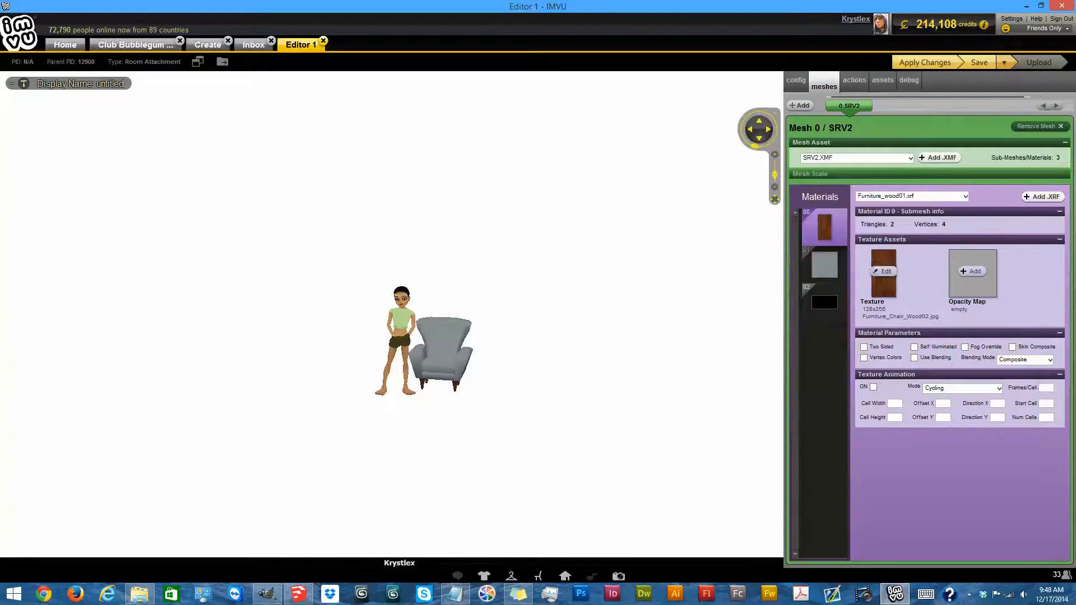
{"action": "left_click", "coordinate": [884, 271]}
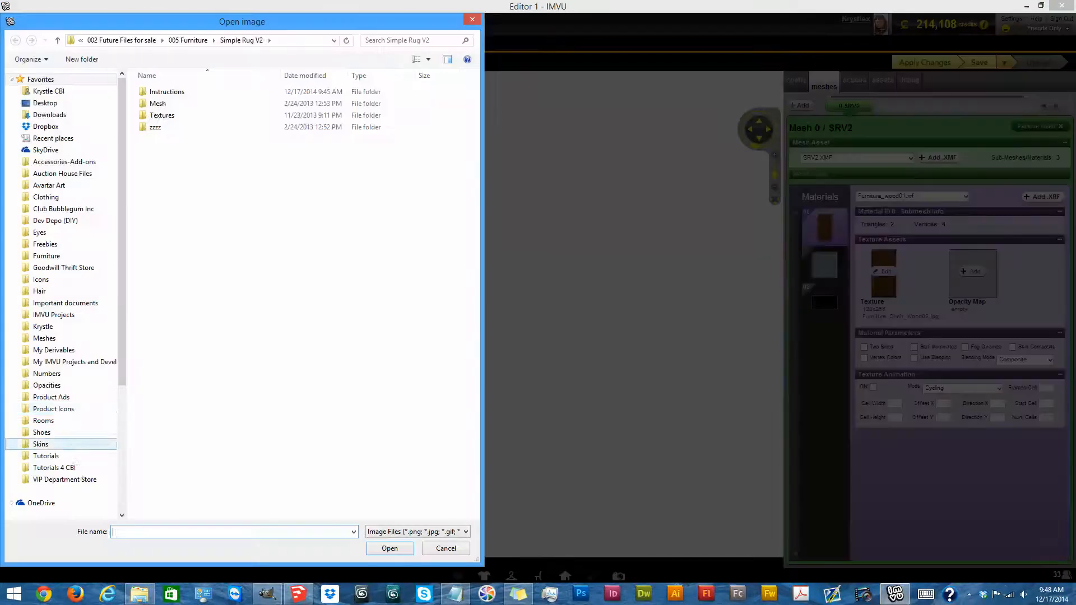
{"action": "left_click", "coordinate": [47, 374]}
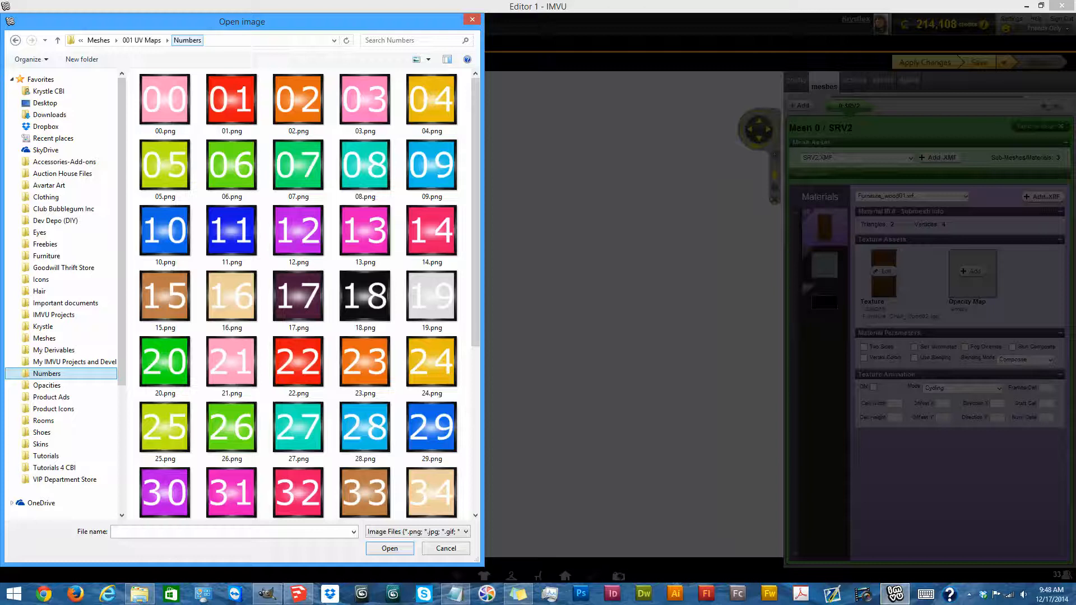
{"action": "left_click", "coordinate": [141, 41]}
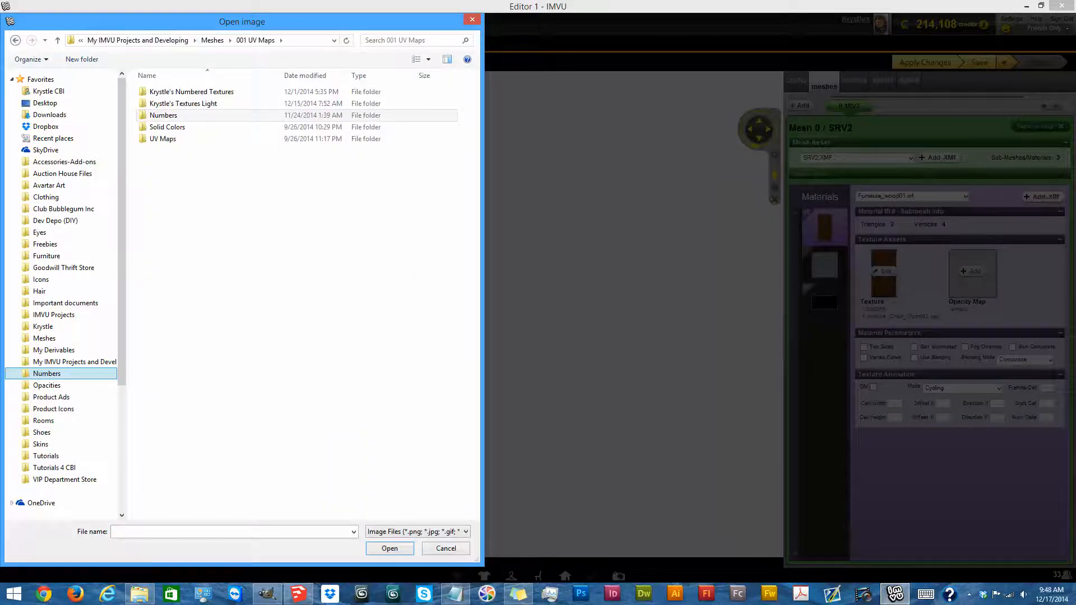
{"action": "double_click", "coordinate": [191, 92]}
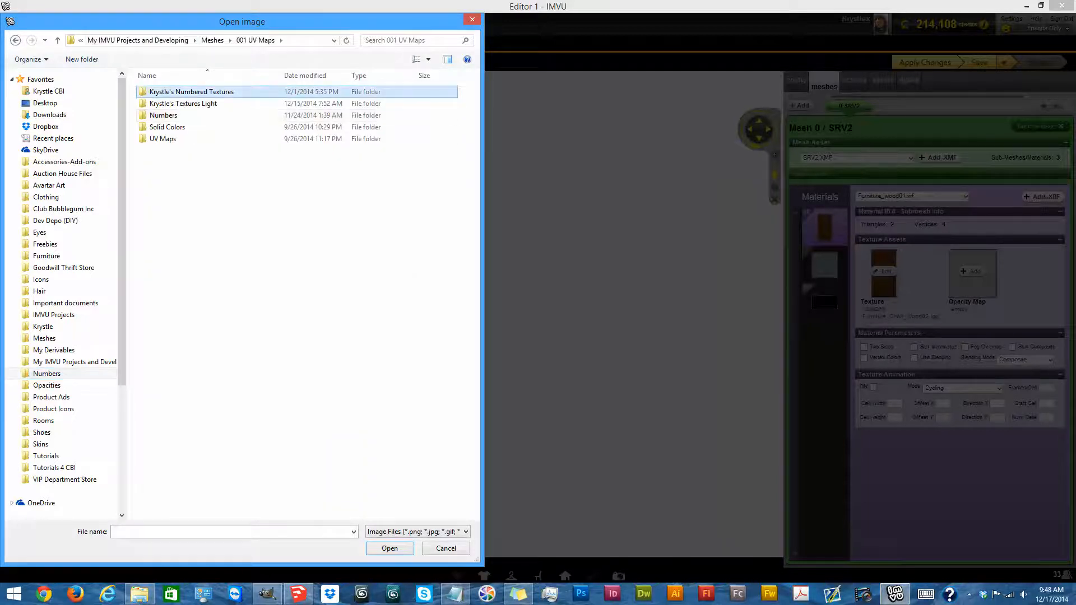
{"action": "left_click", "coordinate": [182, 98]}
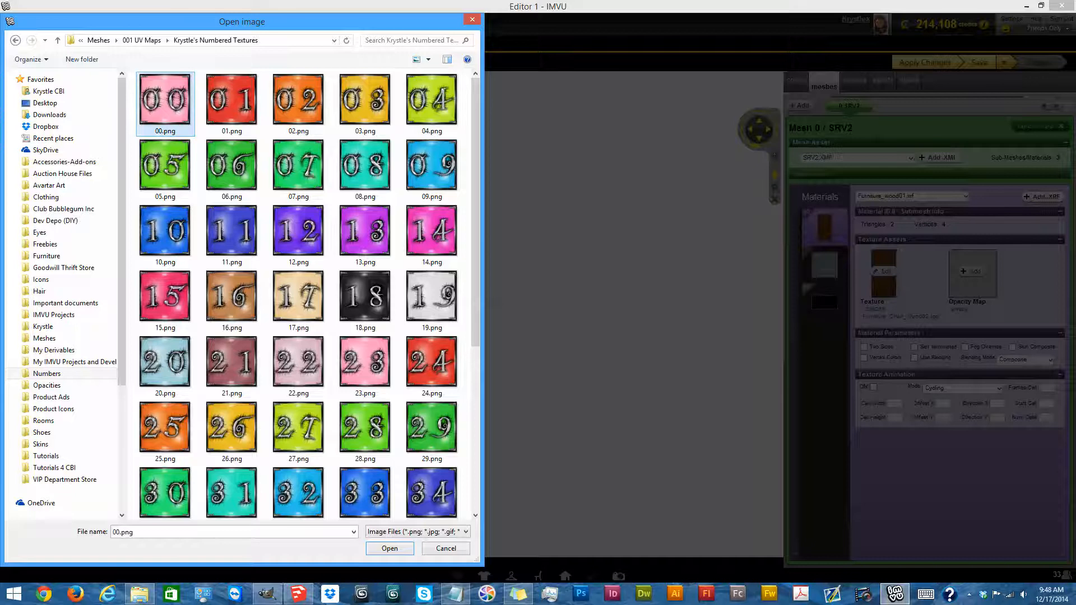
{"action": "left_click", "coordinate": [390, 549]}
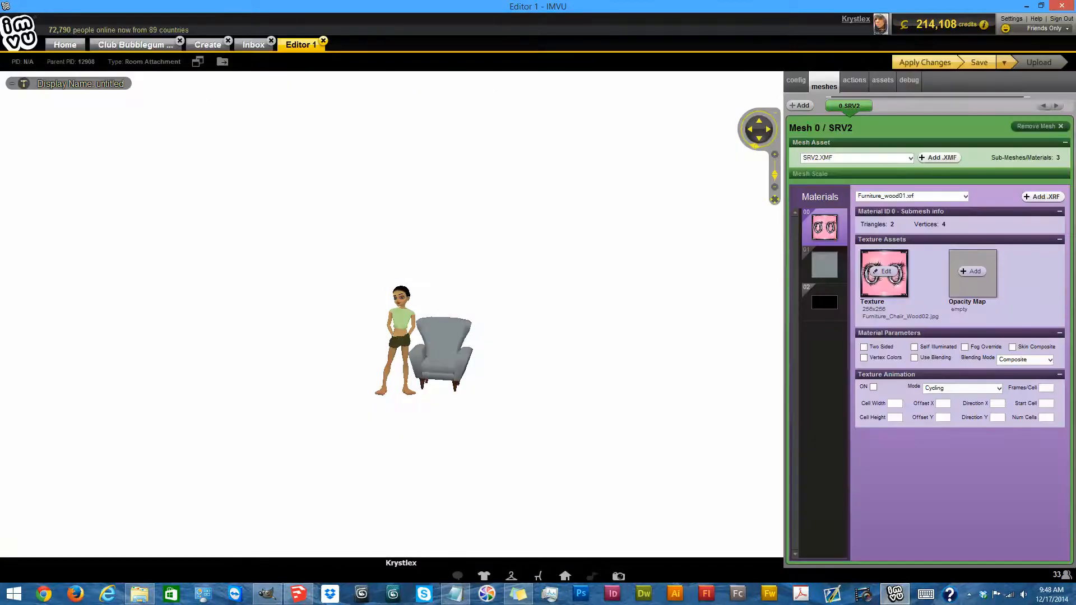
- Set 01.png as the texture of material 1 and 02.png for material 2, and apply the changes to the product
{"action": "left_click", "coordinate": [824, 265]}
{"action": "left_click", "coordinate": [884, 271]}
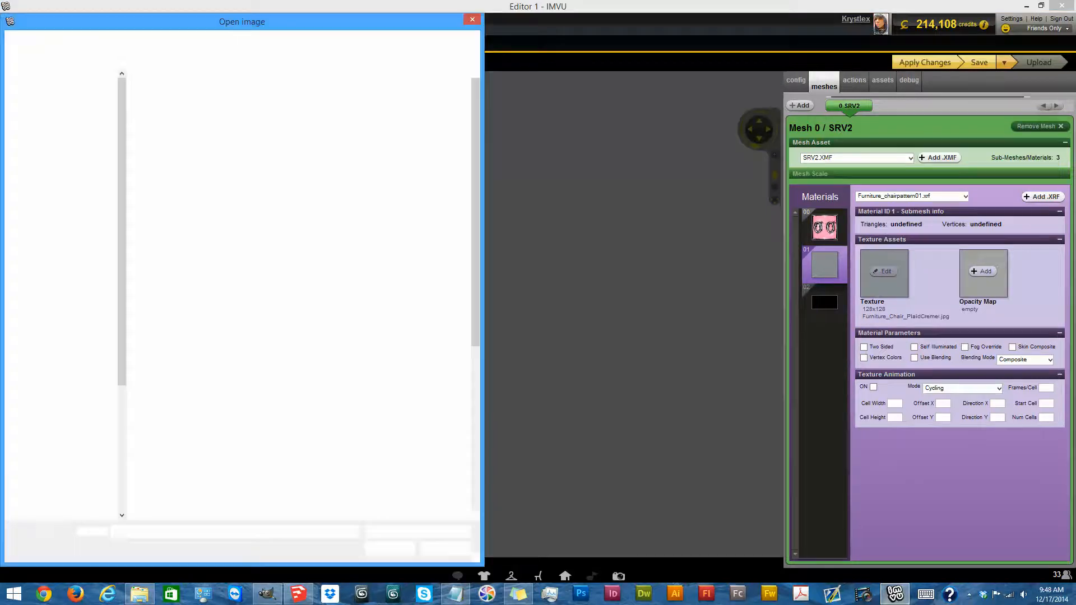
{"action": "left_click", "coordinate": [231, 101]}
{"action": "double_click", "coordinate": [232, 101]}
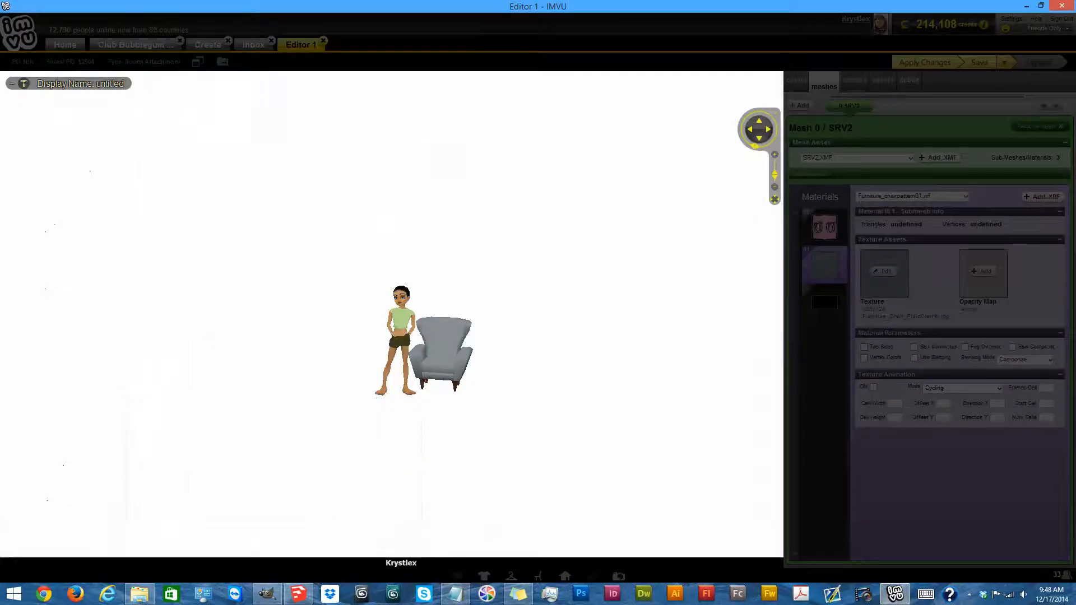
{"action": "left_click", "coordinate": [824, 303]}
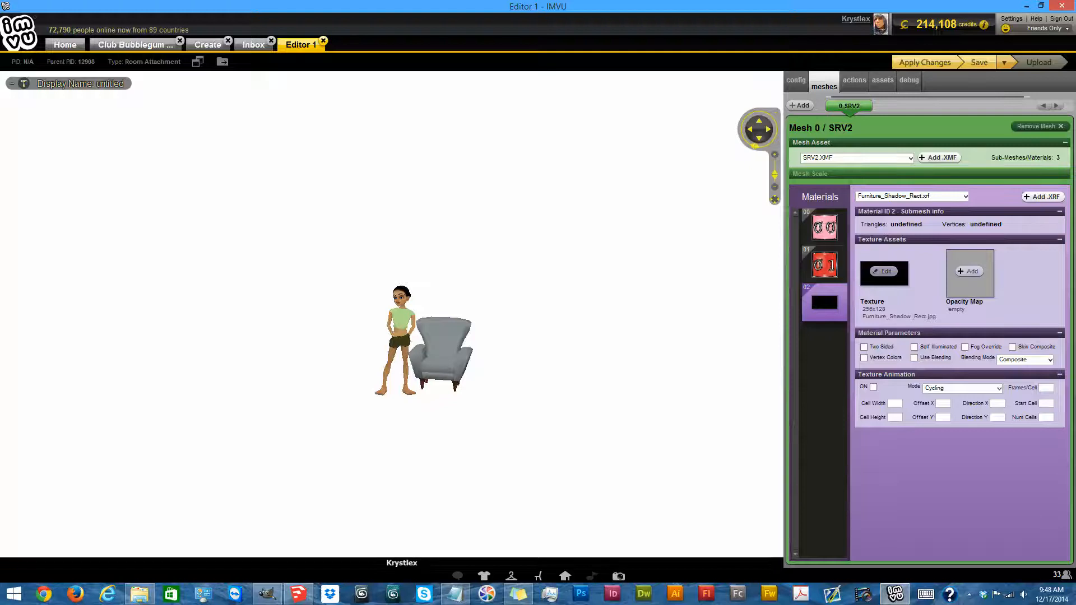
{"action": "left_click", "coordinate": [884, 271]}
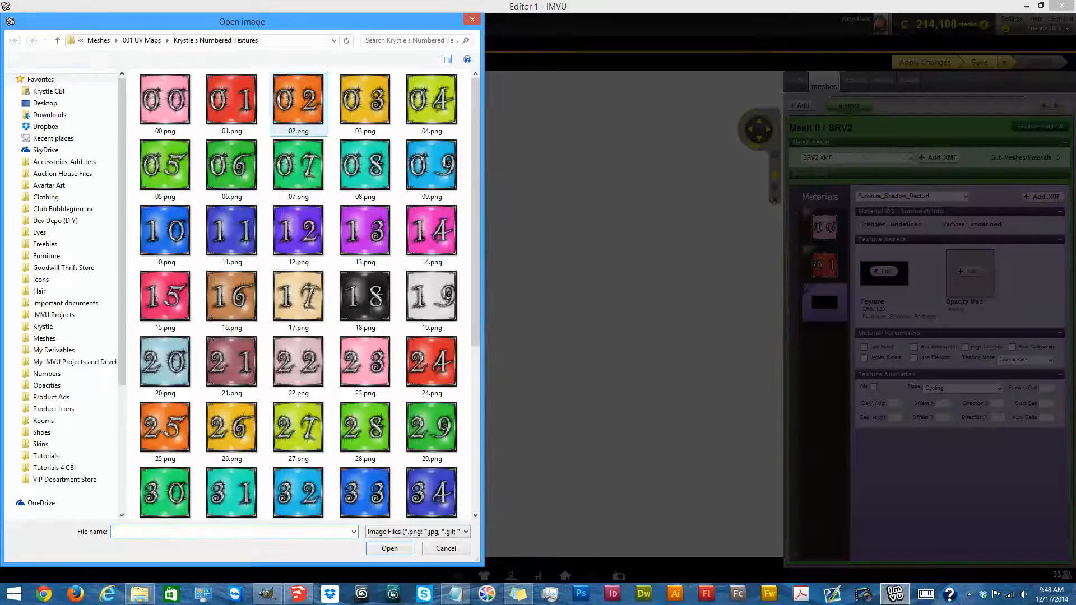
{"action": "double_click", "coordinate": [298, 101]}
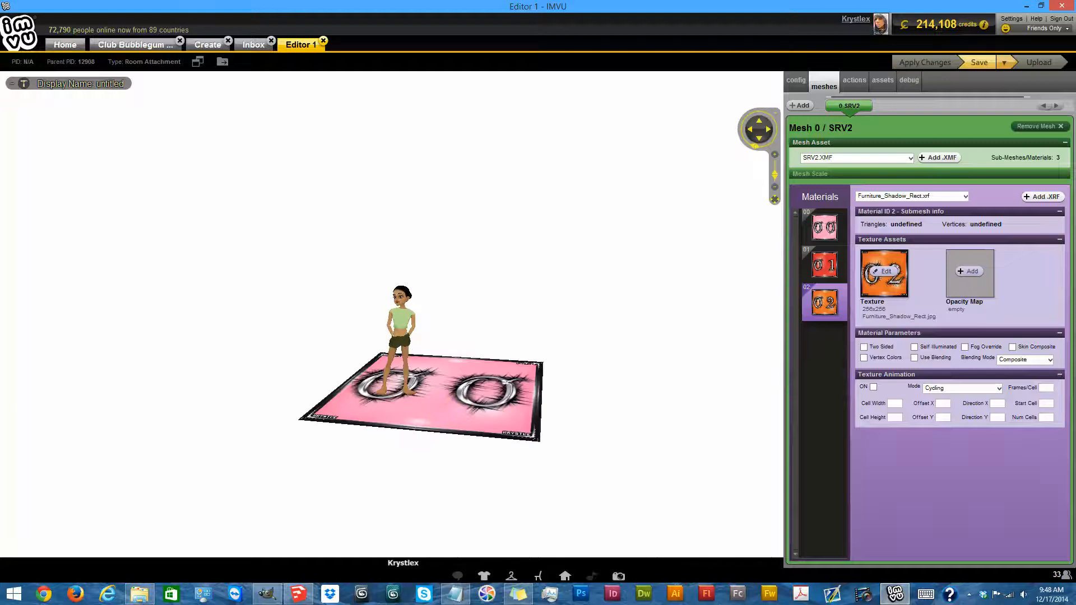
- Test the rug's placement with the furniture Move tool, putting it upright on the wall and back on the floor under the avatar
{"action": "mouse_move", "coordinate": [555, 428]}
{"action": "left_mouse_down"}
{"action": "mouse_move", "coordinate": [549, 470]}
{"action": "mouse_move", "coordinate": [487, 487]}
{"action": "mouse_move", "coordinate": [544, 487]}
{"action": "mouse_move", "coordinate": [481, 448]}
{"action": "mouse_move", "coordinate": [431, 460]}
{"action": "left_mouse_up"}
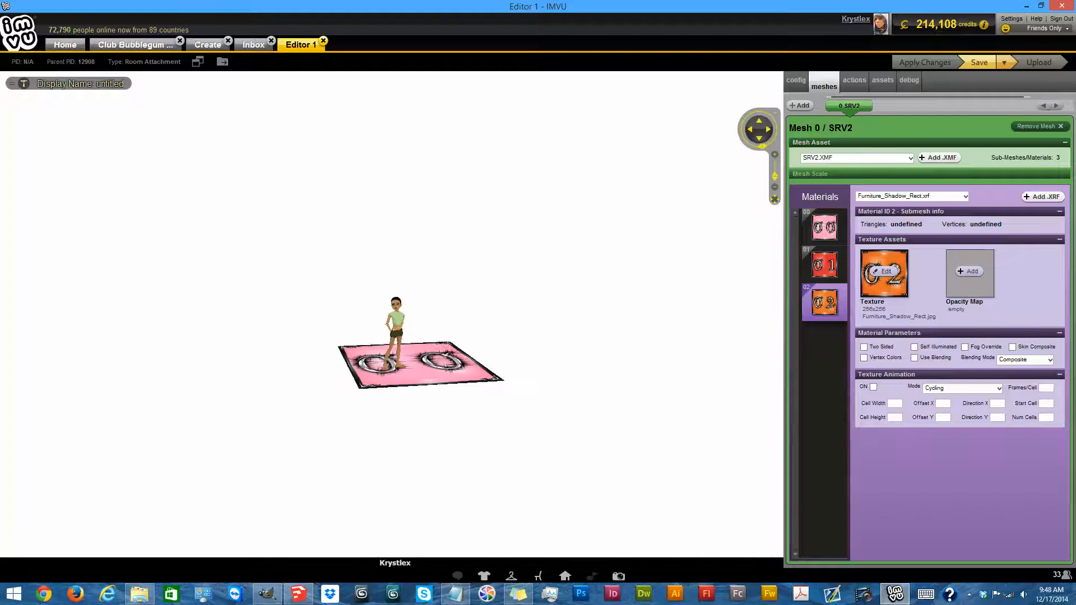
{"action": "key", "text": "ctrl+f"}
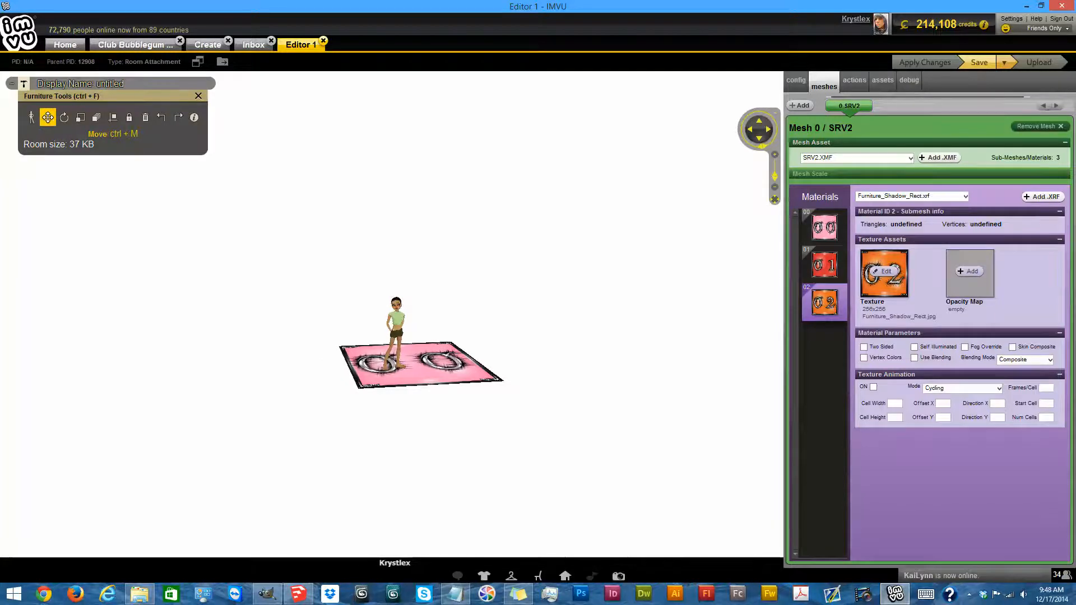
{"action": "left_click", "coordinate": [412, 361]}
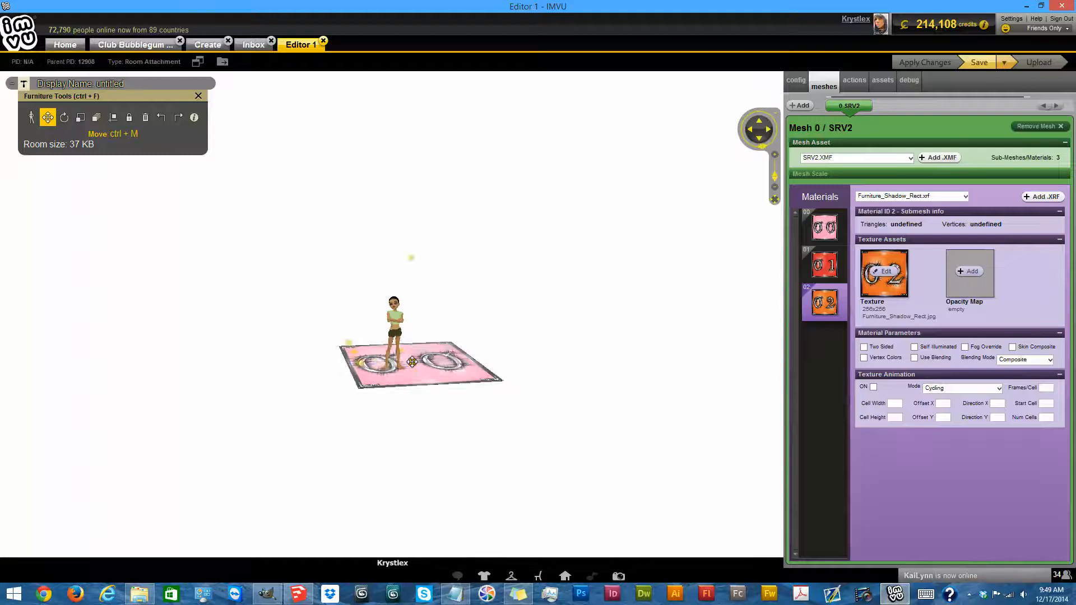
{"action": "left_click_drag", "start_coordinate": [412, 361], "coordinate": [313, 260]}
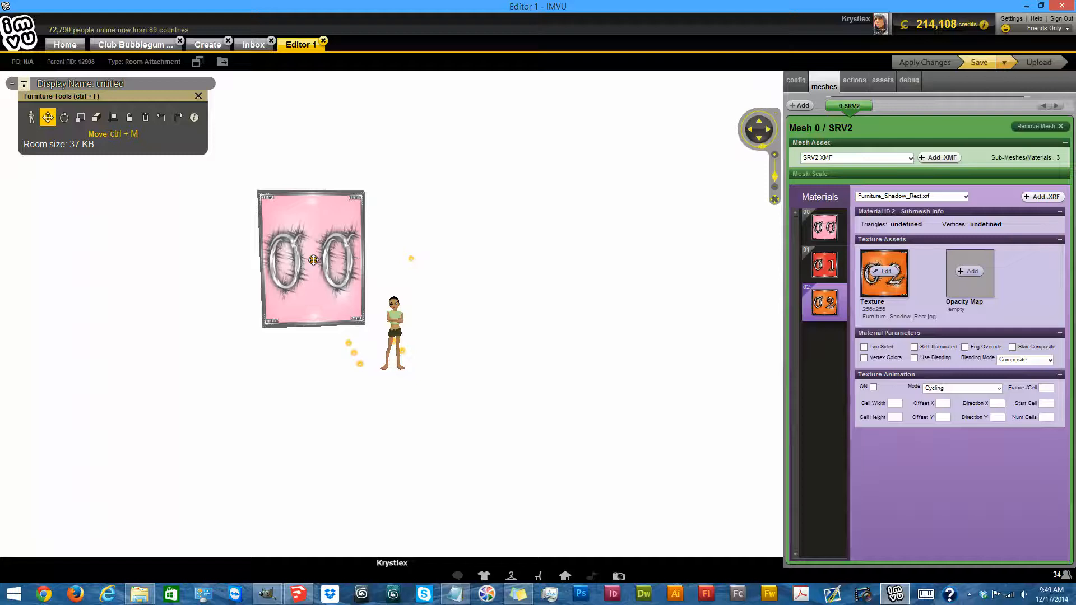
{"action": "left_click_drag", "start_coordinate": [313, 259], "coordinate": [360, 364]}
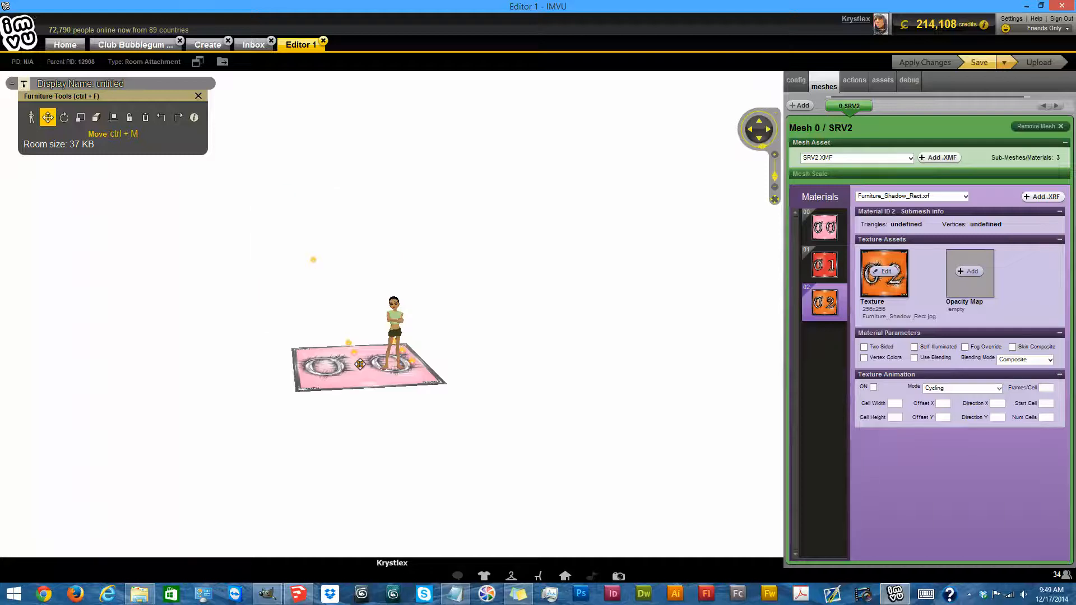
- Save the derived rug product
{"action": "left_click_drag", "start_coordinate": [467, 348], "coordinate": [500, 346]}
{"action": "scroll", "coordinate": [466, 348], "scroll_direction": "down", "scroll_amount": 3}
{"action": "scroll", "coordinate": [466, 370], "scroll_direction": "down", "scroll_amount": 3}
{"action": "scroll", "coordinate": [466, 370], "scroll_direction": "up", "scroll_amount": 3}
{"action": "scroll", "coordinate": [499, 378], "scroll_direction": "down", "scroll_amount": 3}
{"action": "scroll", "coordinate": [502, 359], "scroll_direction": "up", "scroll_amount": 2}
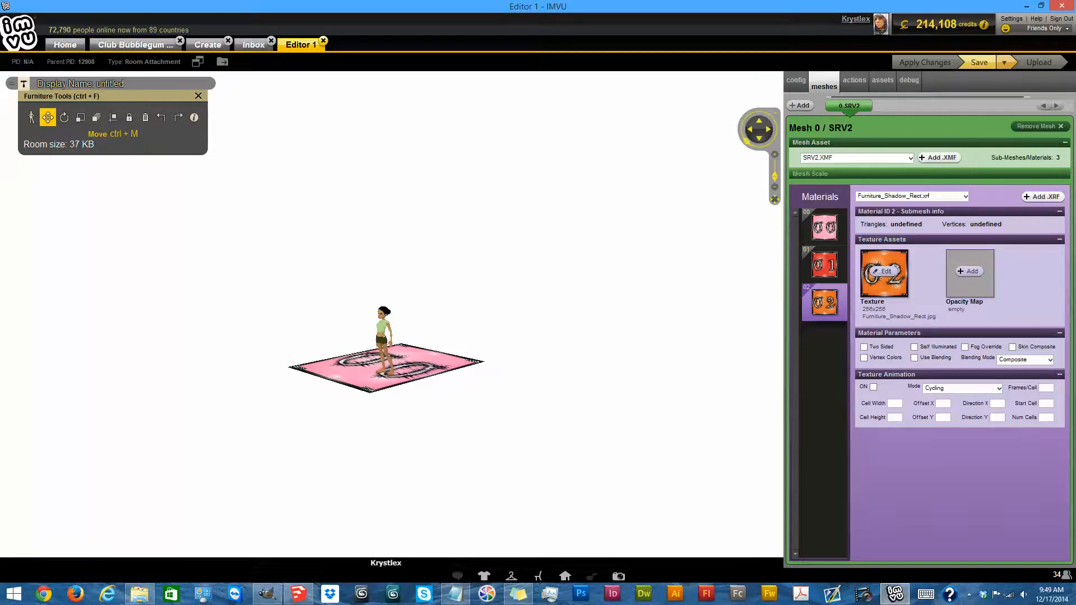
{"action": "left_click", "coordinate": [979, 63]}
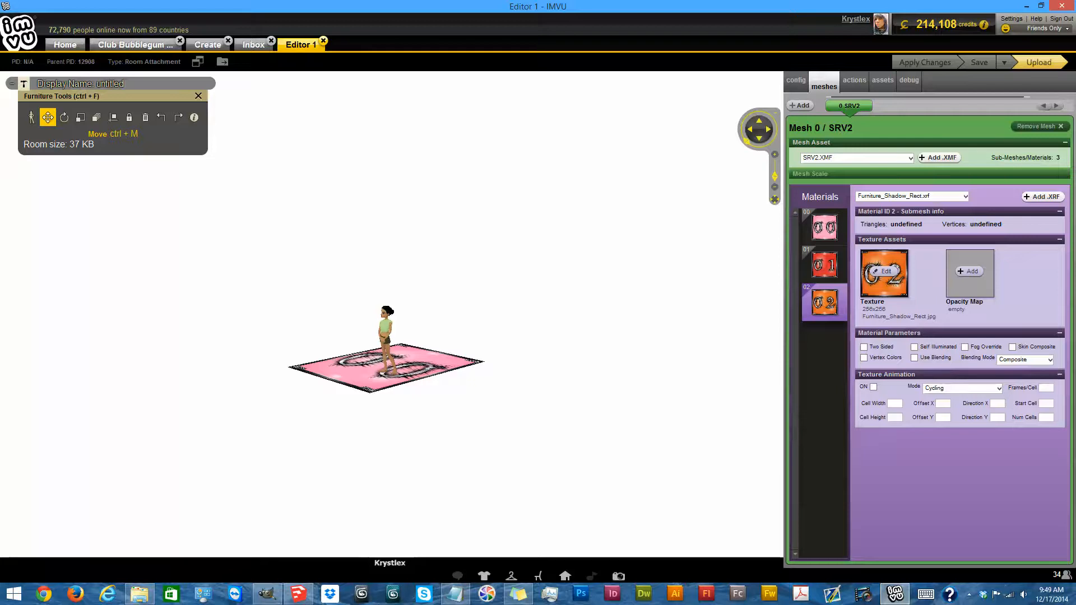
- Examine the furnished Club Bubblegum office room from several angles and return to the rug's product editor
{"action": "left_click", "coordinate": [132, 44]}
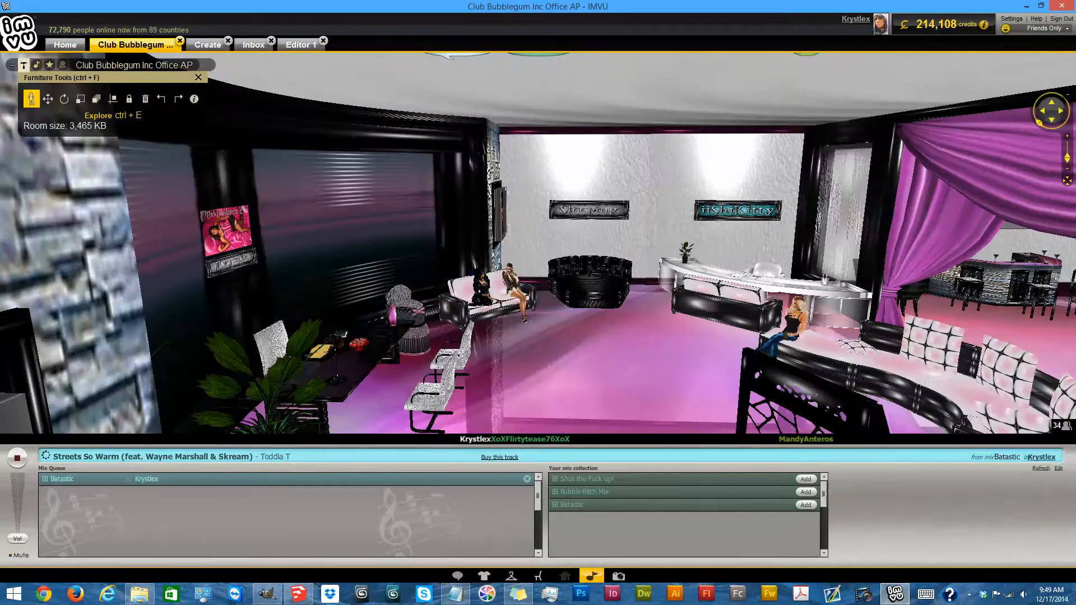
{"action": "left_click_drag", "start_coordinate": [486, 398], "coordinate": [824, 395]}
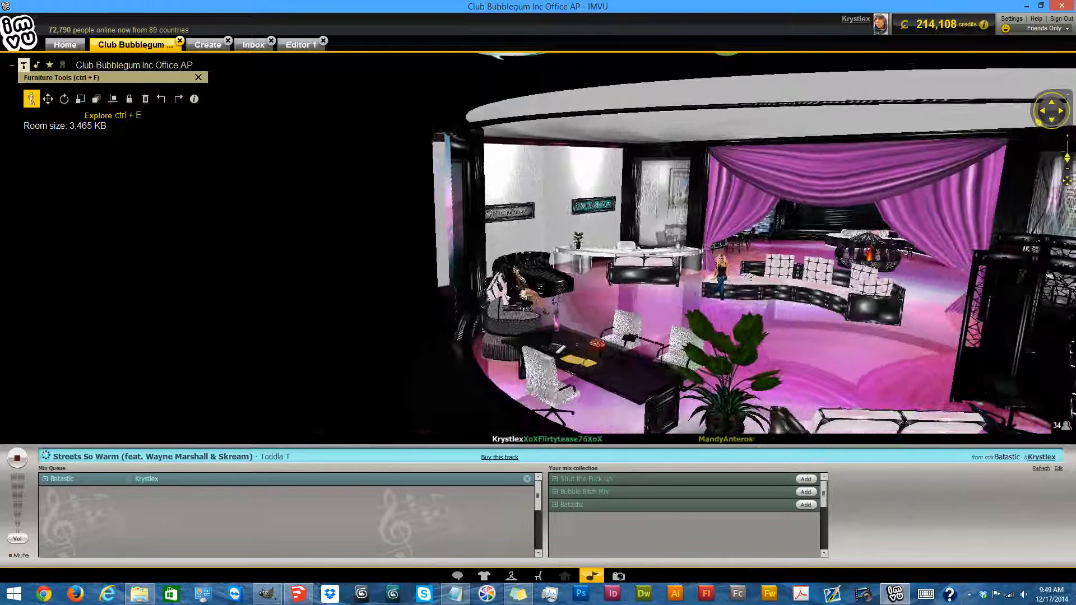
{"action": "scroll", "coordinate": [538, 246], "scroll_direction": "up", "scroll_amount": 5}
{"action": "scroll", "coordinate": [538, 247], "scroll_direction": "down", "scroll_amount": 10}
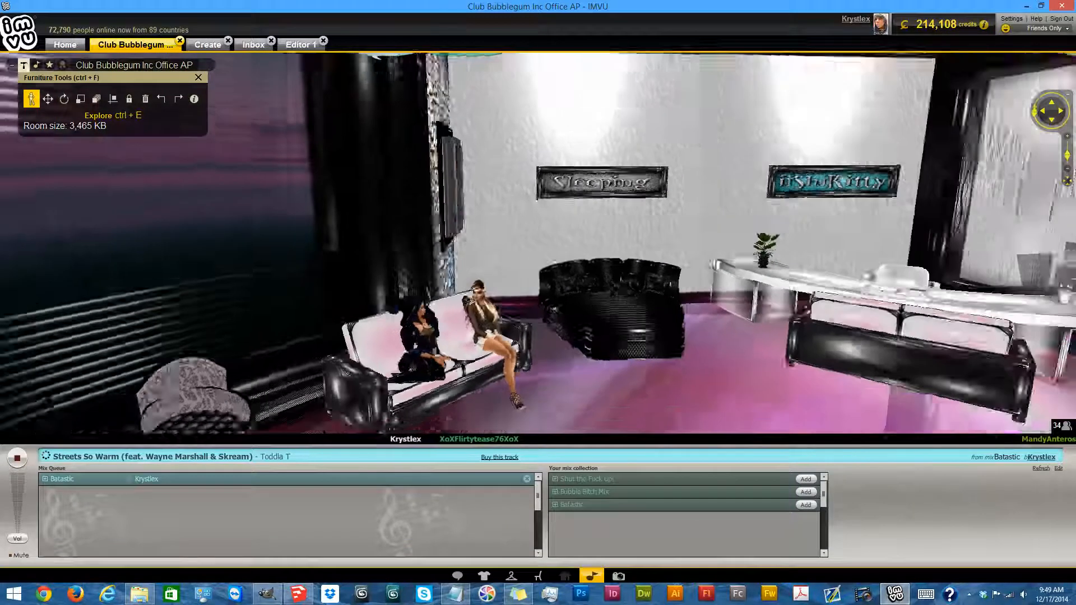
{"action": "scroll", "coordinate": [538, 246], "scroll_direction": "up", "scroll_amount": 5}
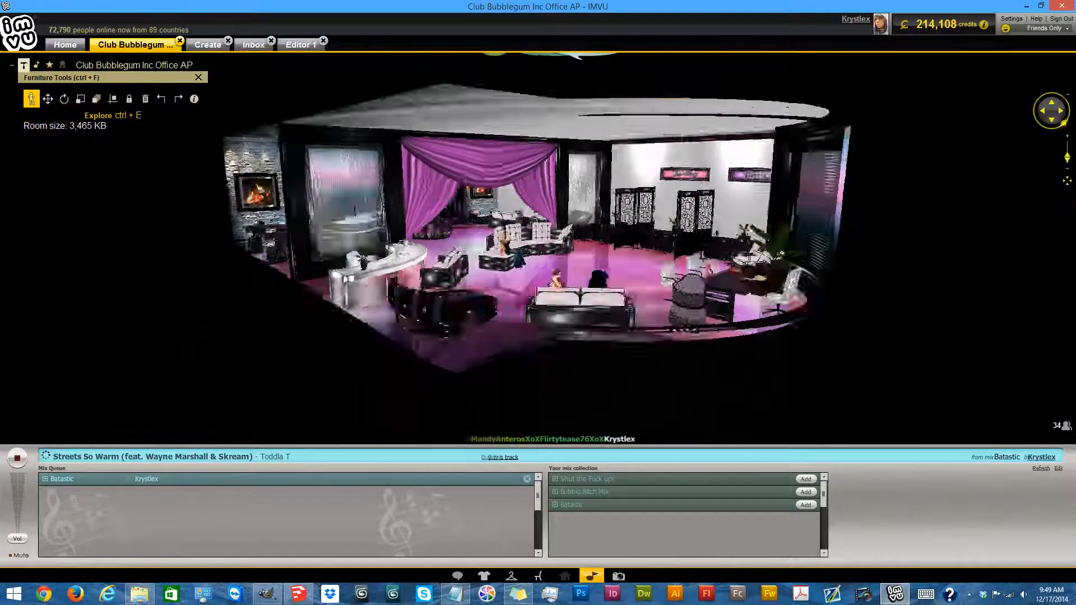
{"action": "scroll", "coordinate": [538, 246], "scroll_direction": "down", "scroll_amount": 4}
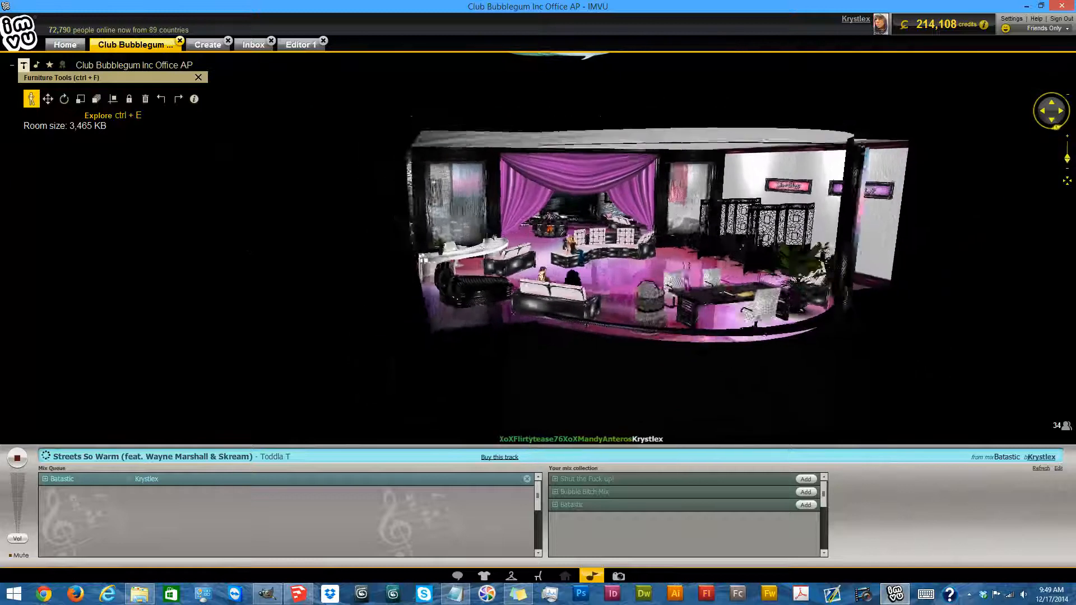
{"action": "left_click_drag", "start_coordinate": [594, 252], "coordinate": [568, 246]}
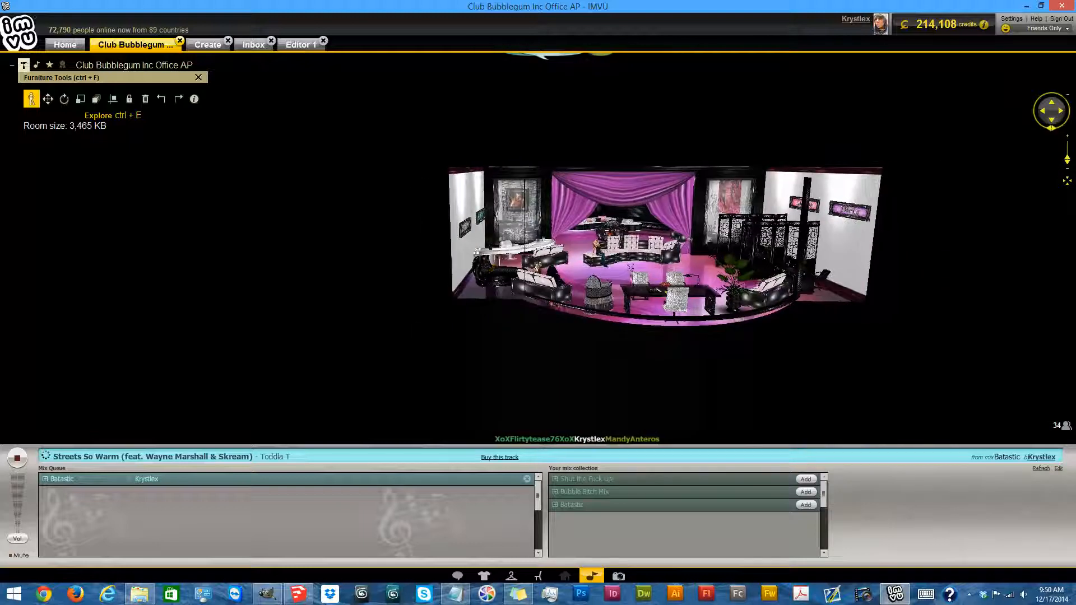
{"action": "left_click", "coordinate": [300, 44]}
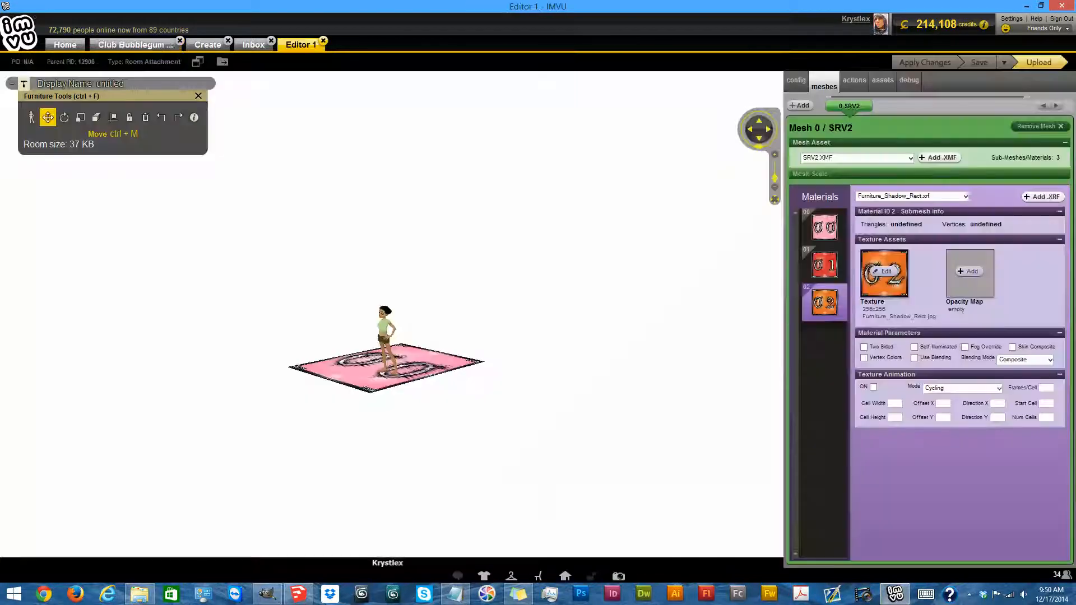